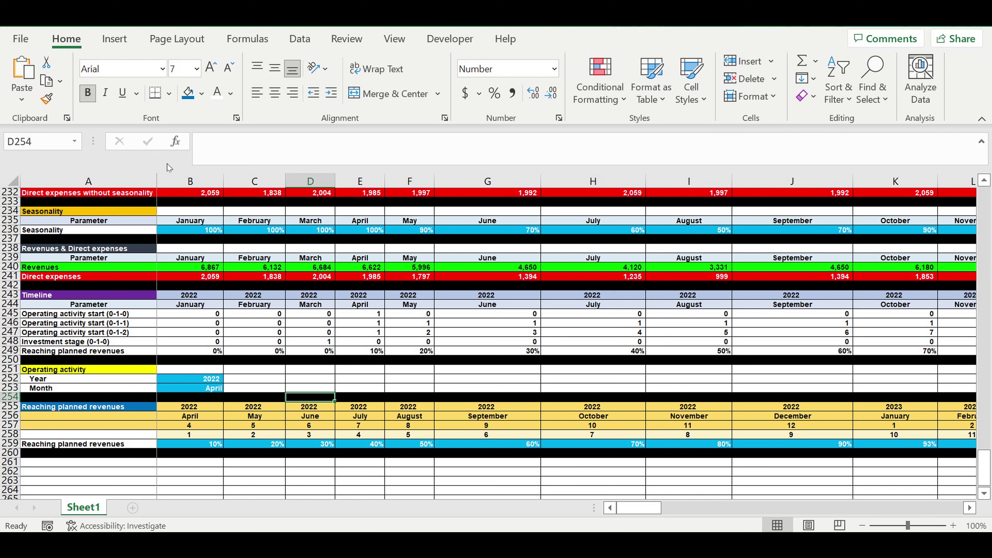
- Review the January revenue values and the monthly ramp-up formulas in E249 through H249
left_click(206, 272)
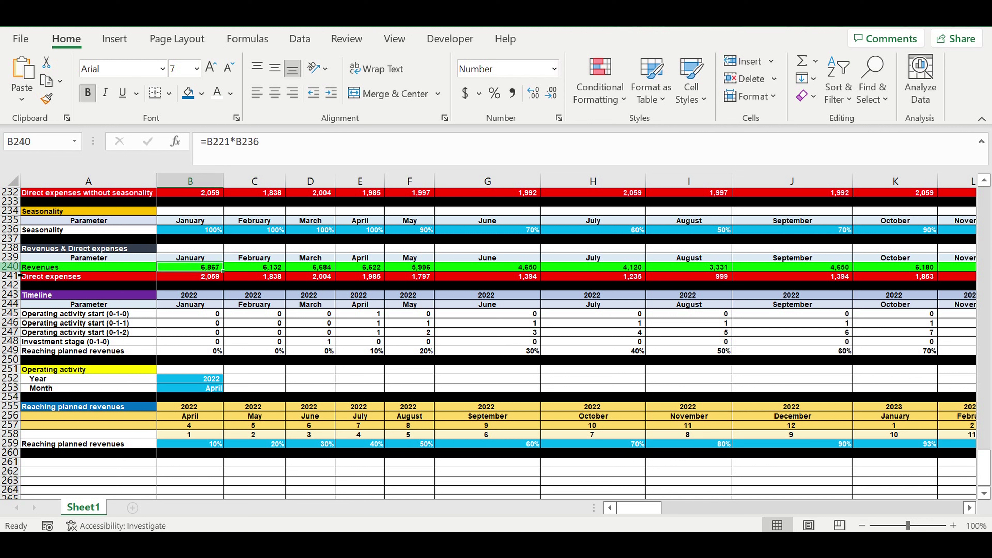
left_click_drag(10, 267, 18, 281)
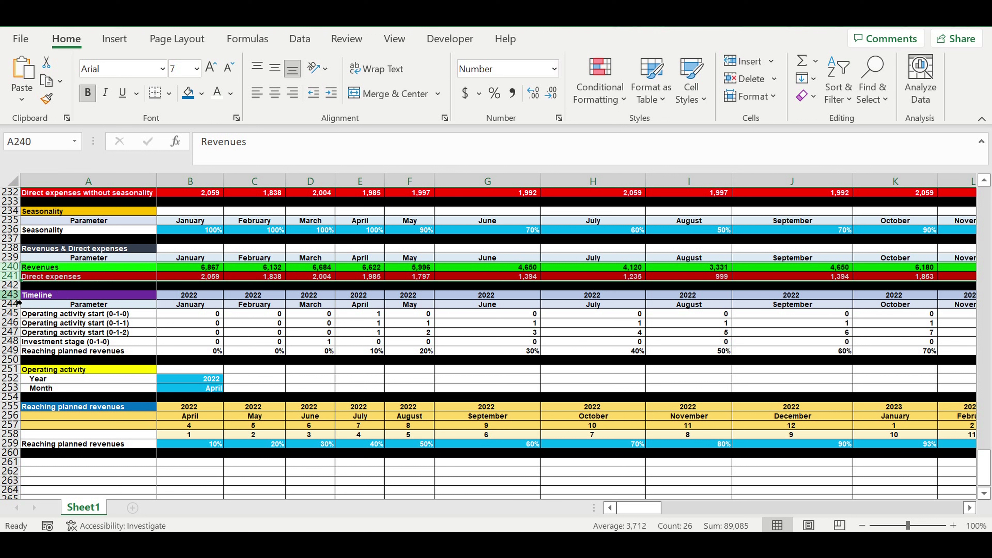
left_click_drag(16, 297, 49, 355)
left_click(411, 388)
left_click(369, 351)
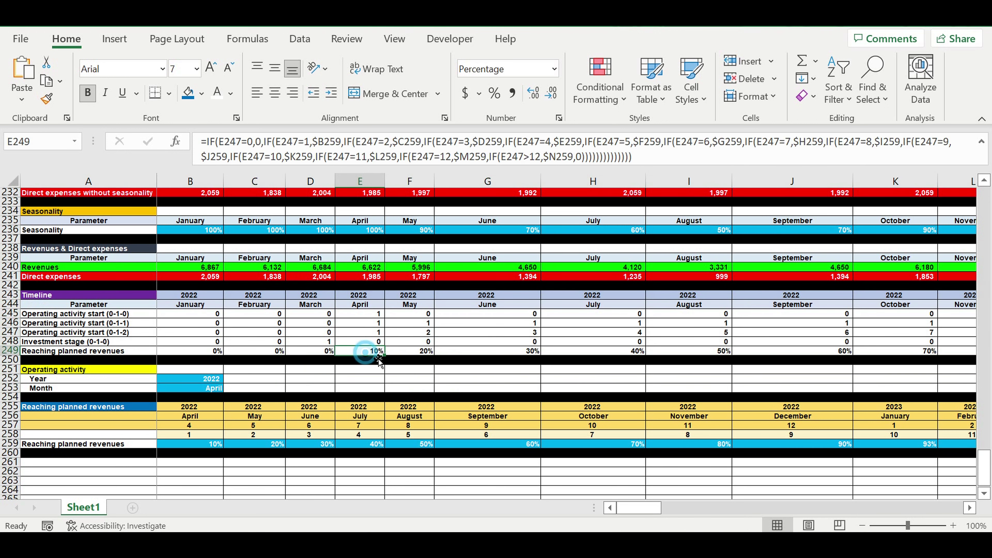
left_click(481, 352)
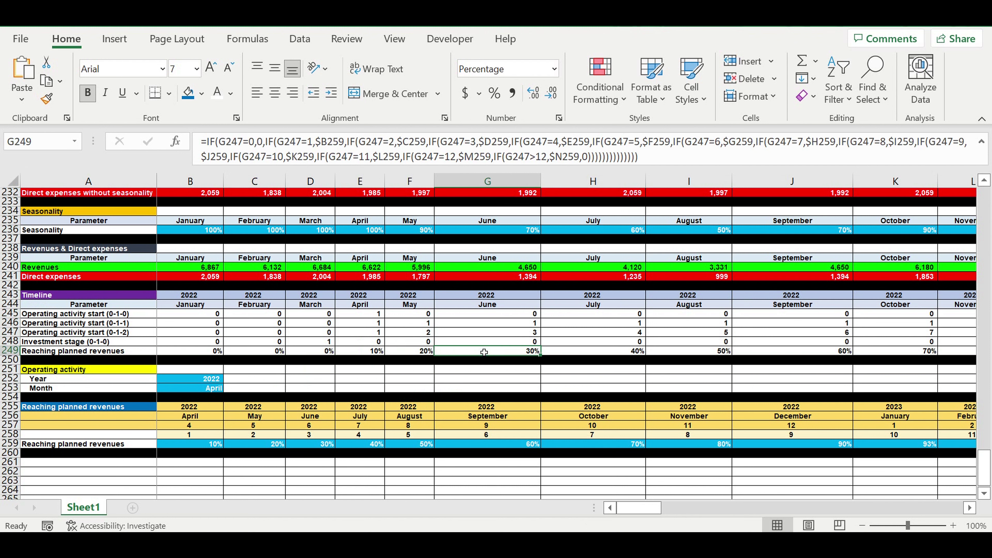
left_click(372, 352)
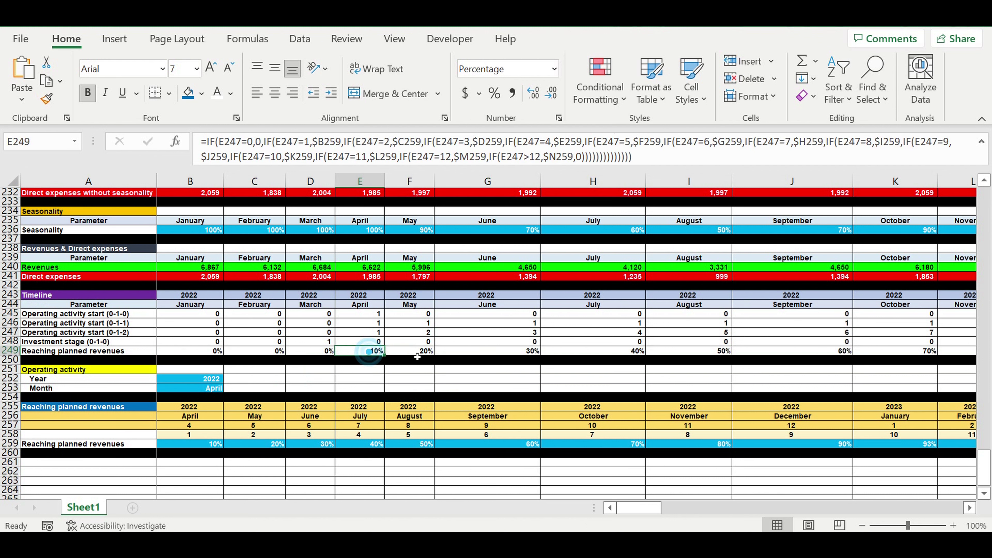
left_click(415, 352)
left_click(497, 351)
left_click(572, 351)
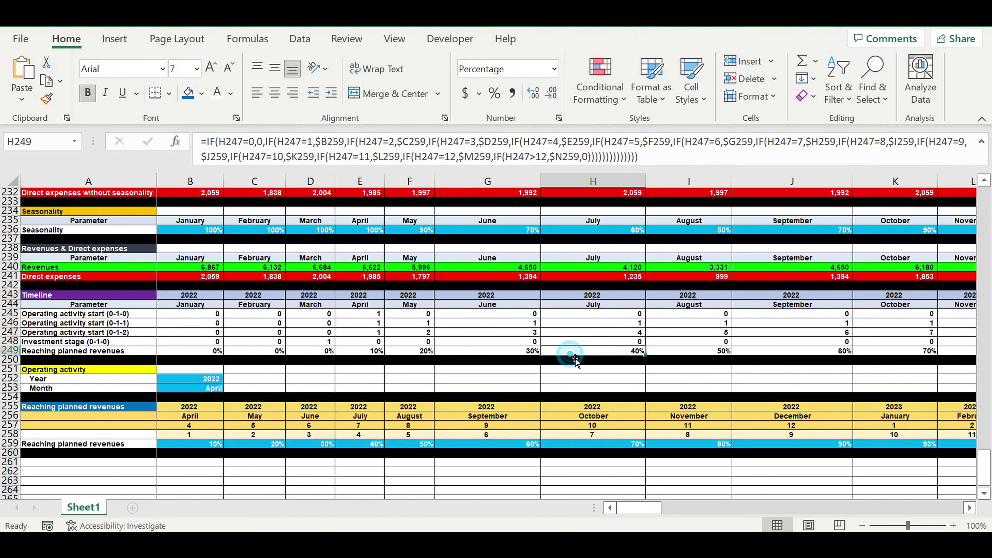
left_click(378, 353)
left_click_drag(203, 270, 202, 277)
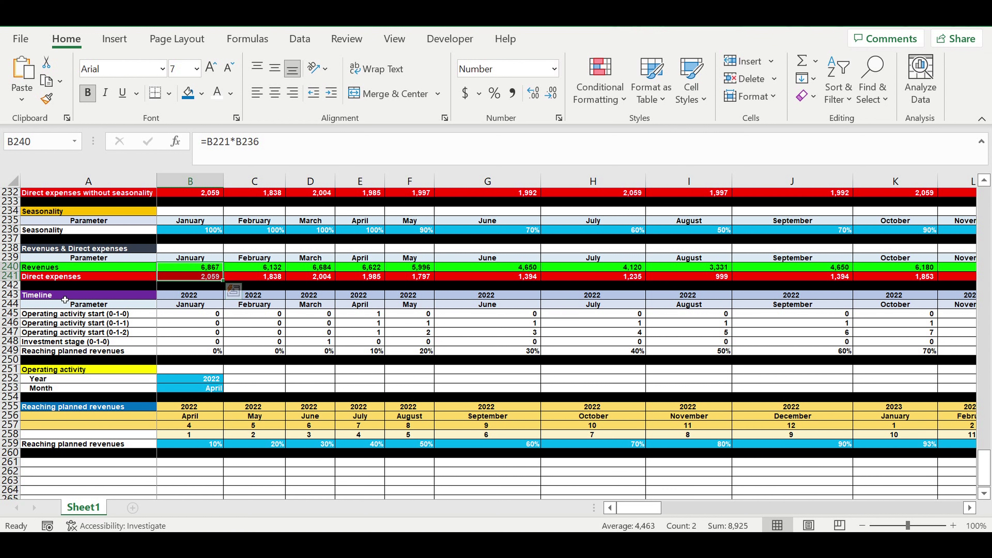
- Copy the Timeline header rows to row 261 and link B261 to the 2022 year in B243
left_click_drag(10, 295, 13, 312)
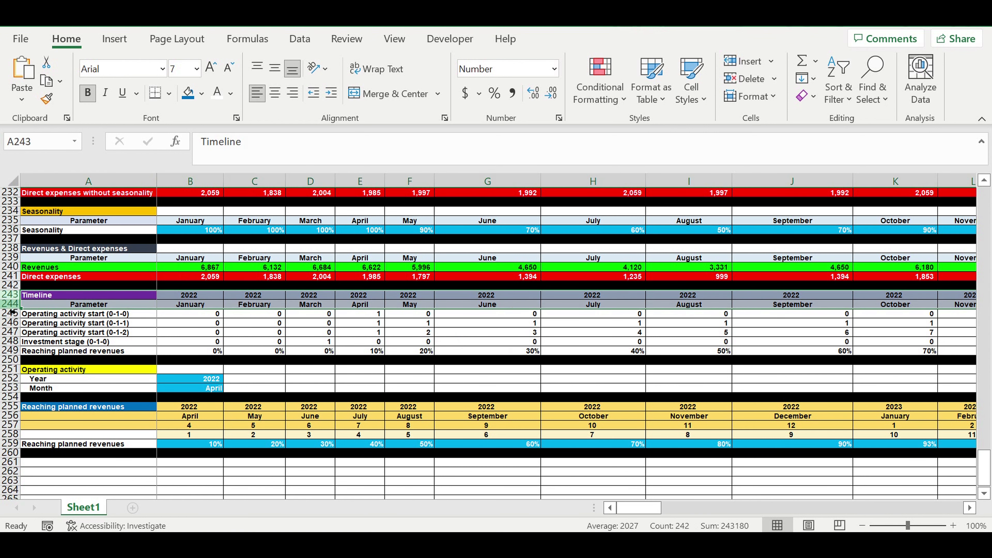
key("ctrl+c")
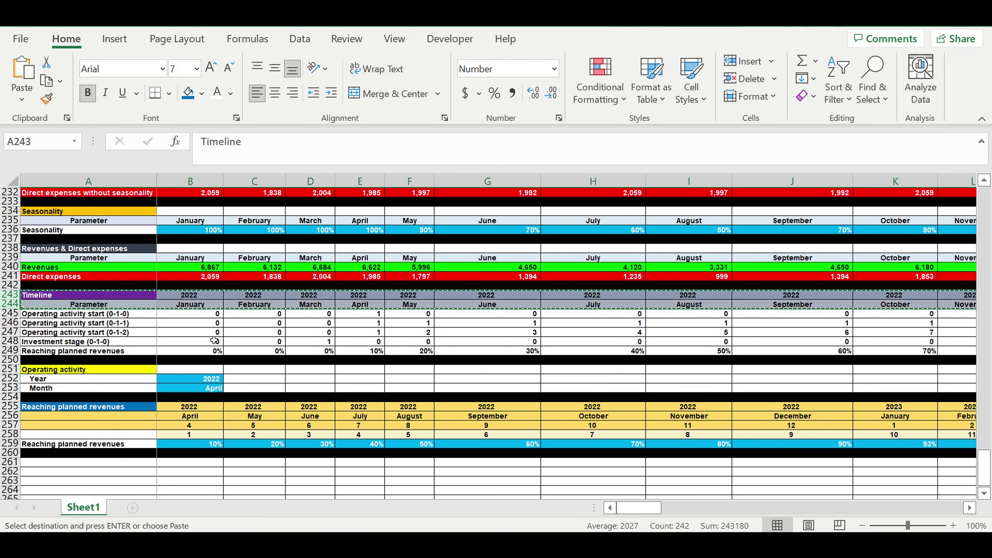
scroll(214, 340, "down", 4)
left_click(132, 352)
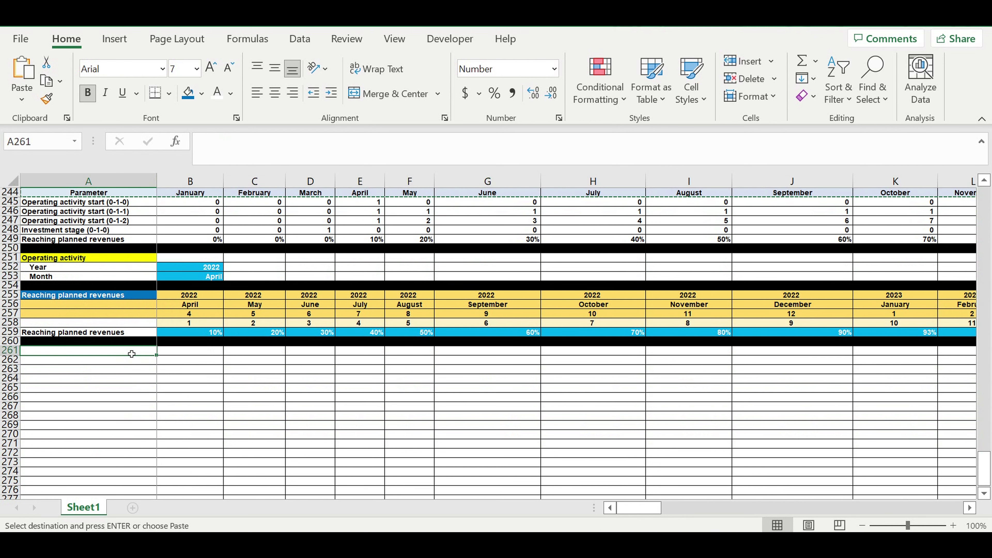
key("ctrl+v")
left_click(196, 354)
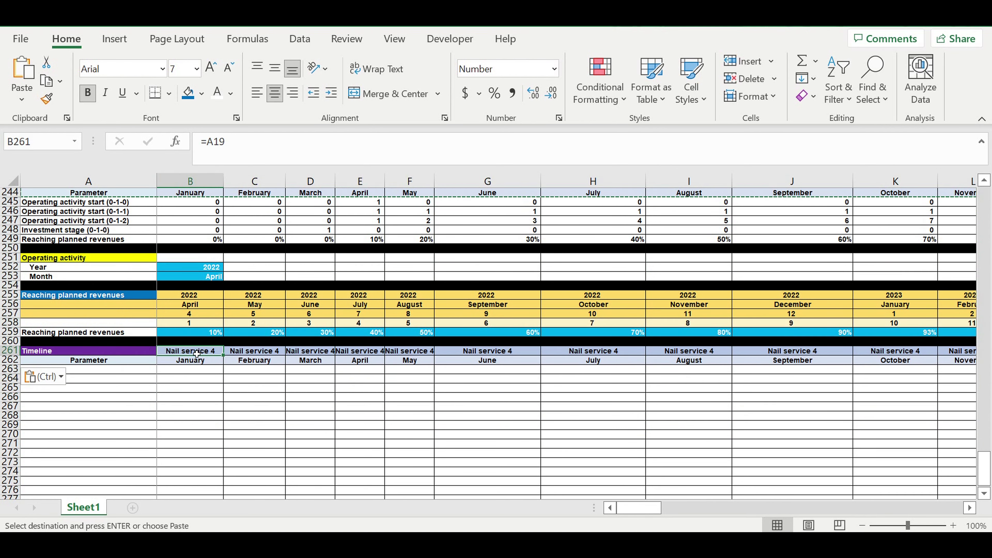
type("=")
scroll(219, 383, "up", 8)
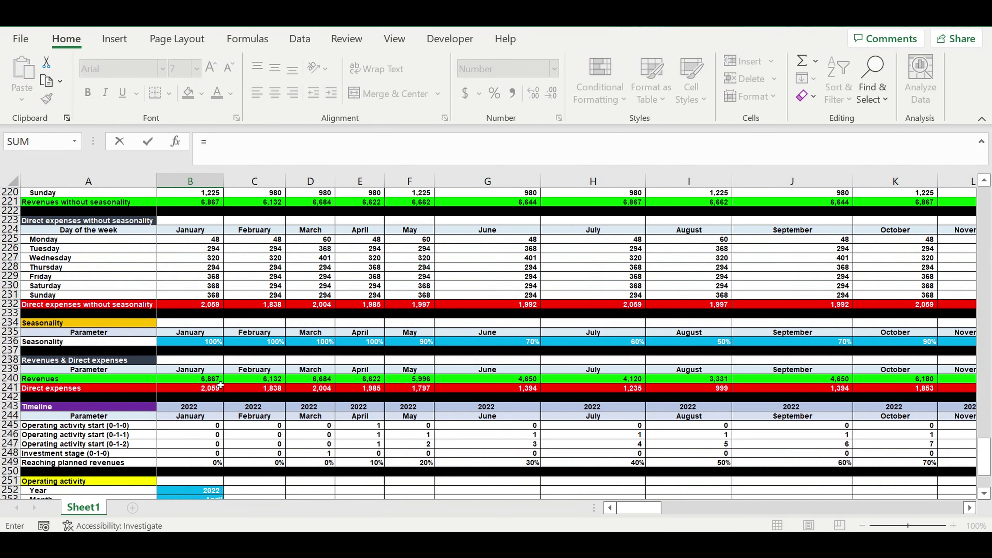
left_click(192, 407)
key("Return")
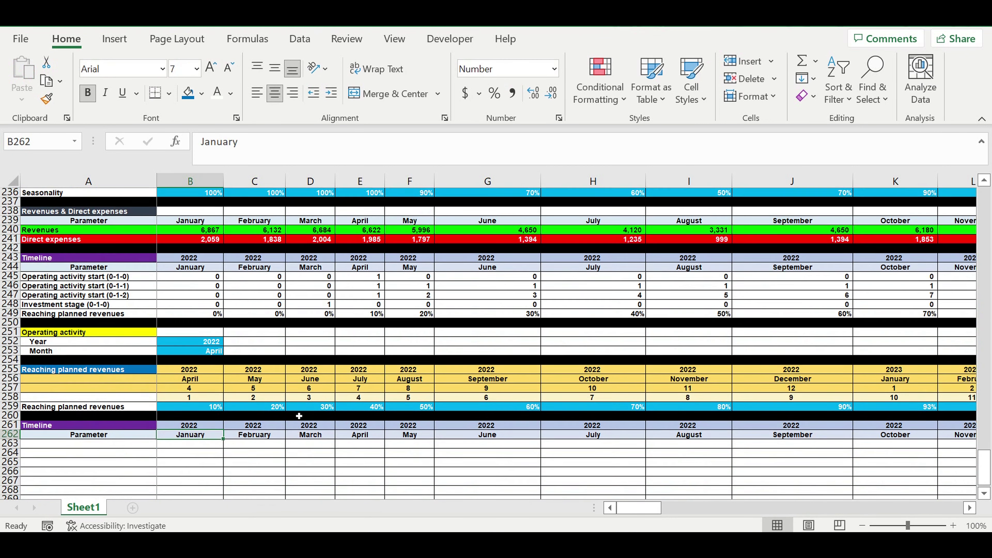
left_click(276, 412)
- Title A261 'Revenues & Direct expenses' and give it a dark slate fill
left_click(84, 343)
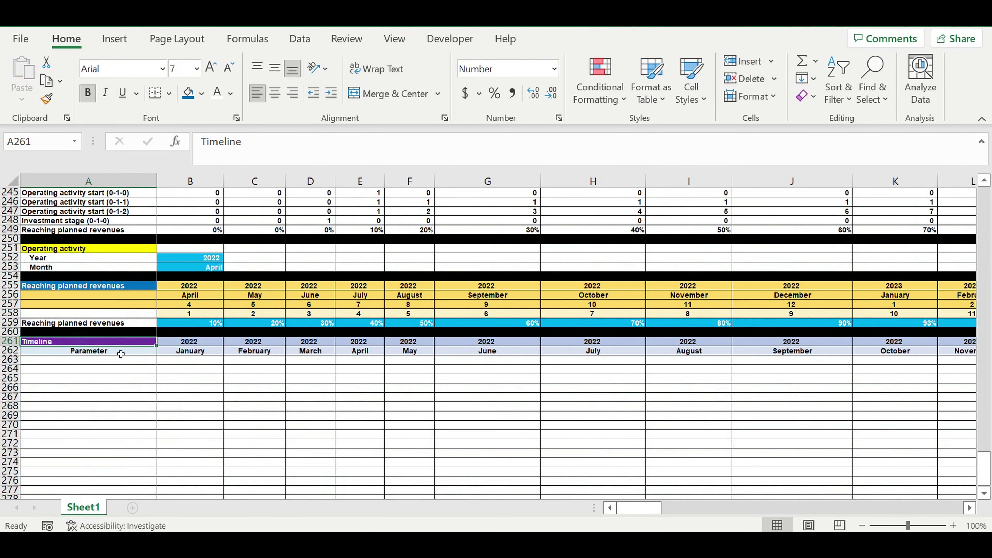
type("Reve")
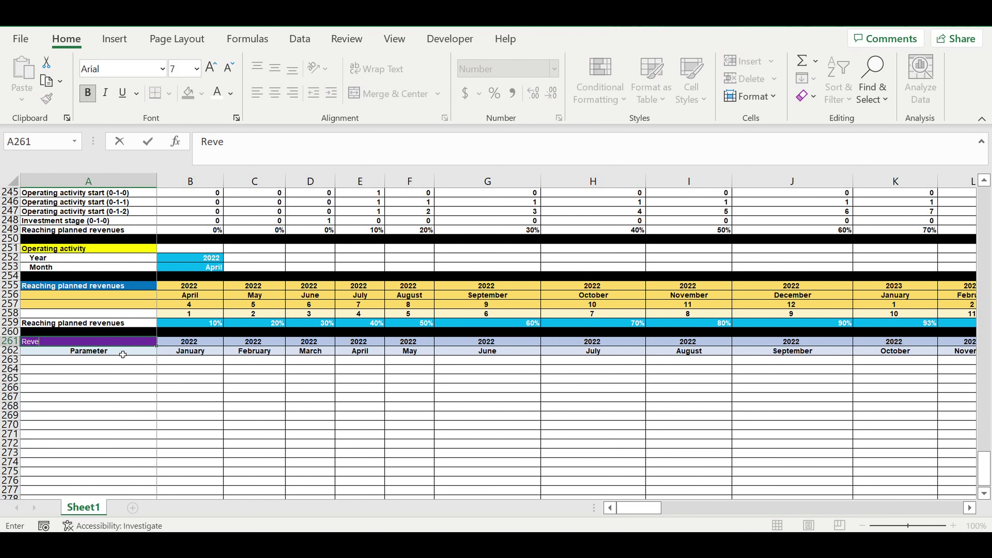
type("nues & Direct expenses")
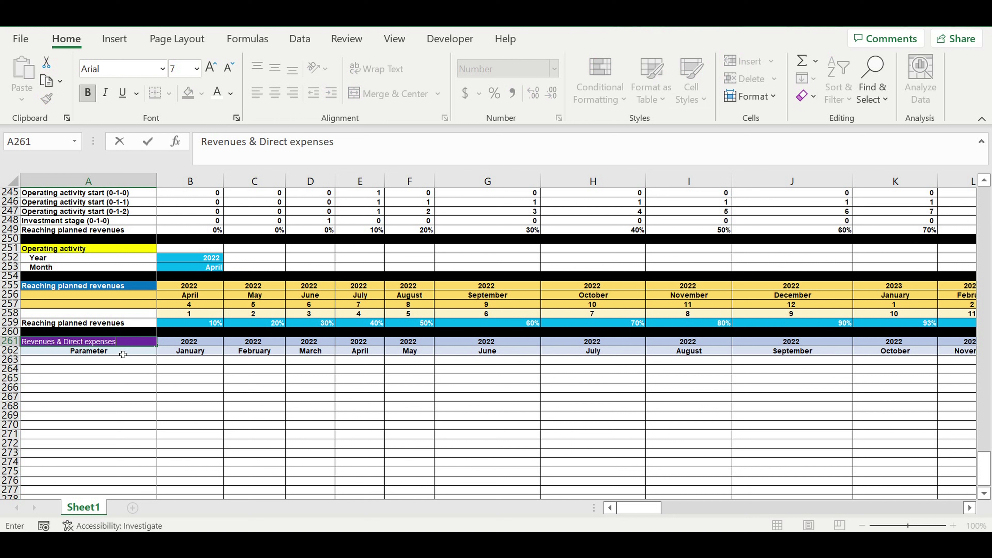
key("Return")
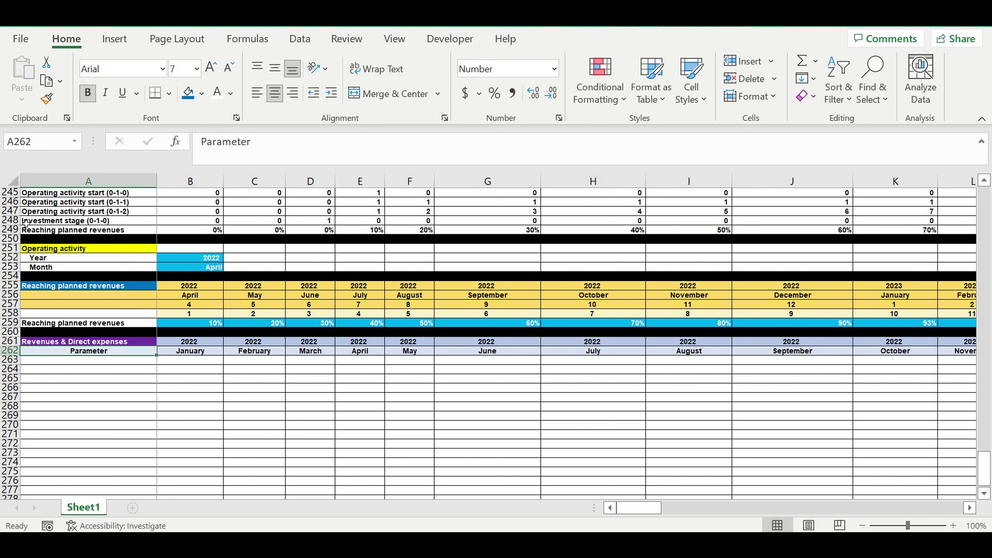
left_click(65, 344)
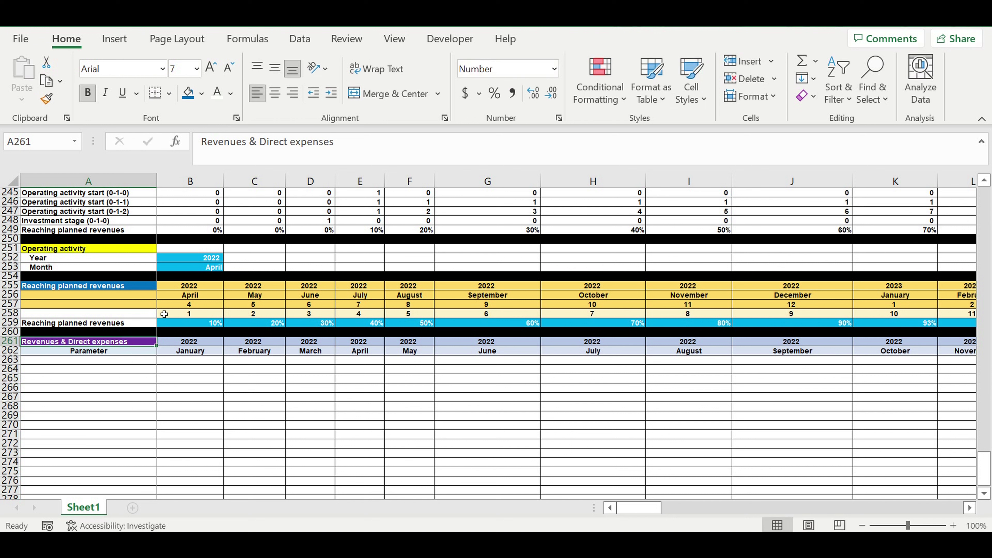
left_click(201, 93)
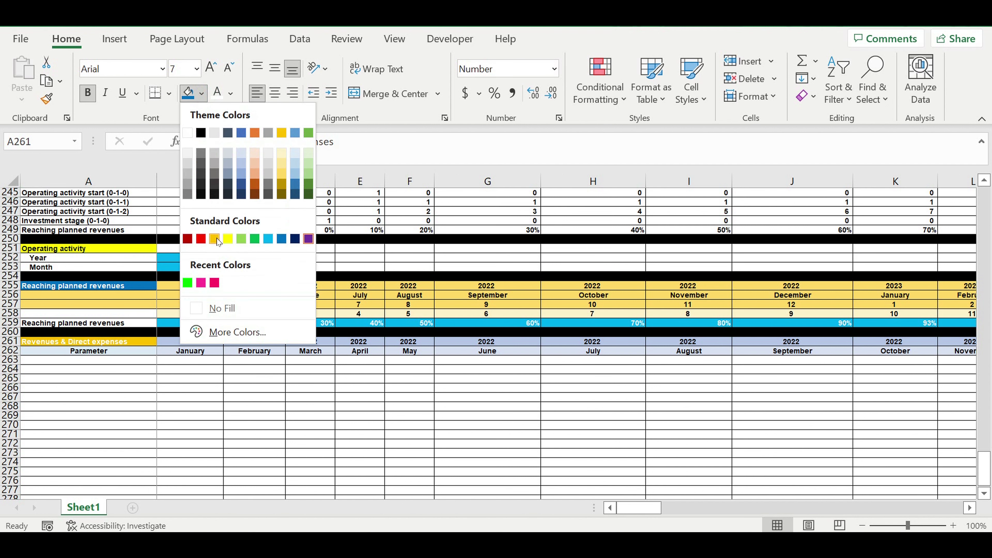
left_click(234, 179)
- Link labels A263:A264 to the Revenues and Direct expenses labels above
left_click(144, 360)
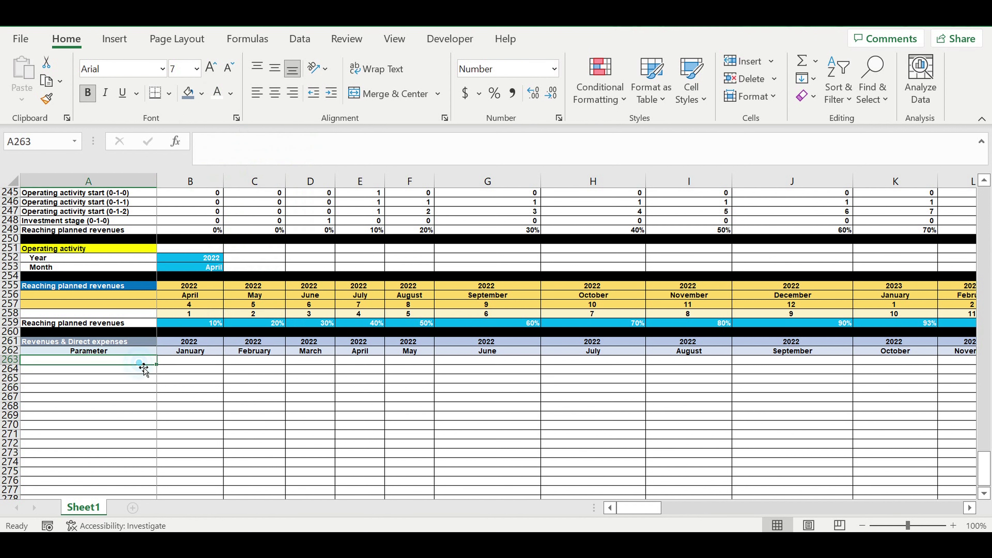
type("=")
scroll(161, 368, "up", 10)
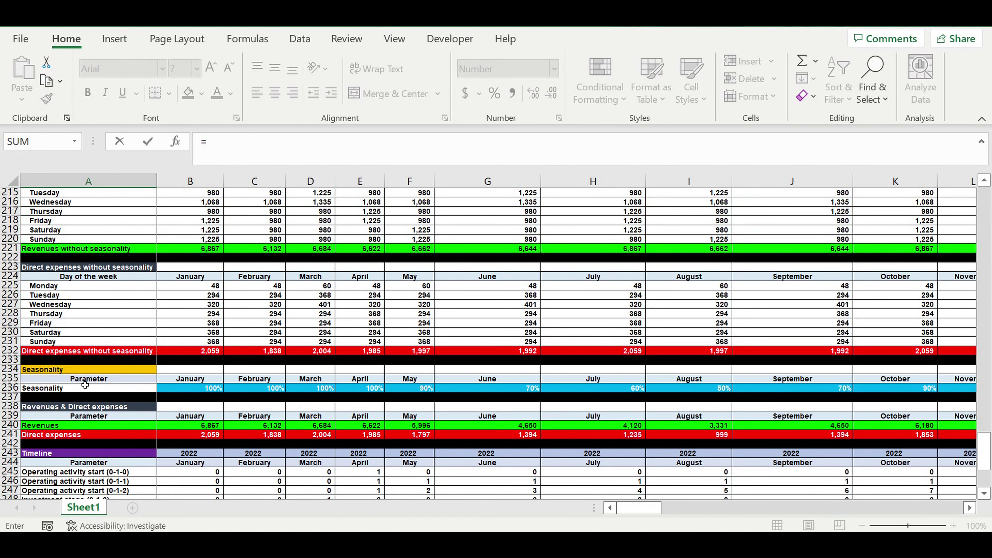
left_click(63, 429)
key("Return")
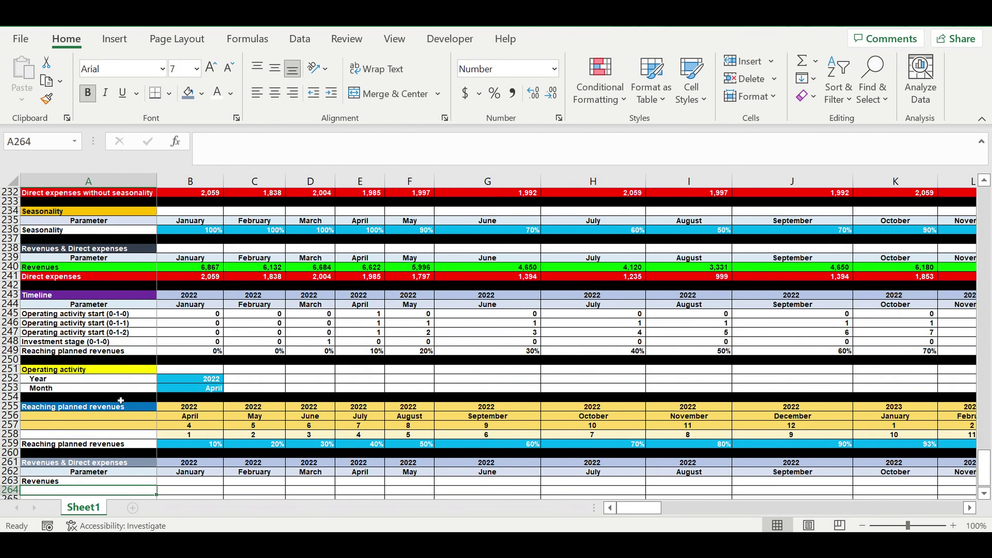
left_click(142, 370)
left_click_drag(156, 374, 156, 385)
left_click(140, 393)
- Link B263 to January revenues in B240 and fill it across both rows
left_click(179, 369)
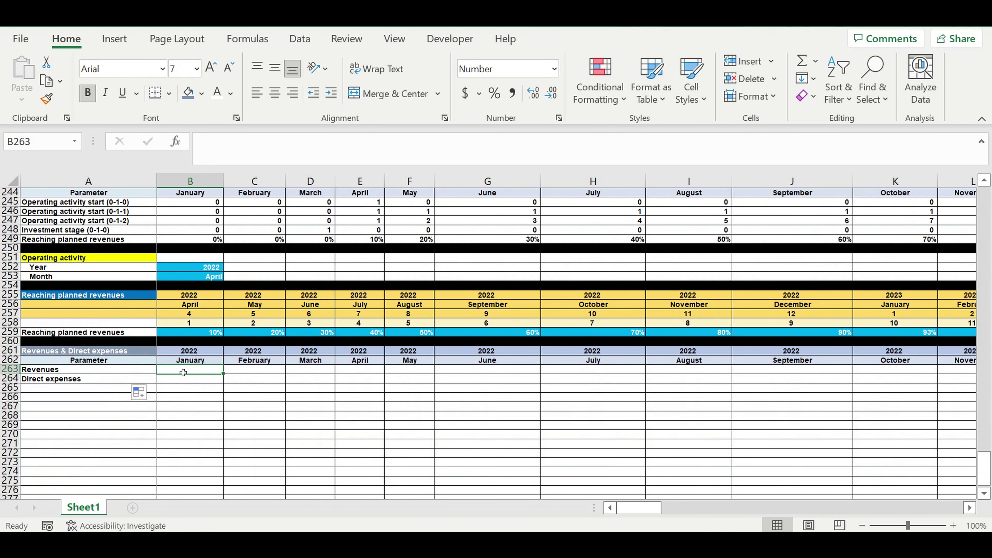
type("=")
scroll(232, 385, "up", 5)
left_click(183, 296)
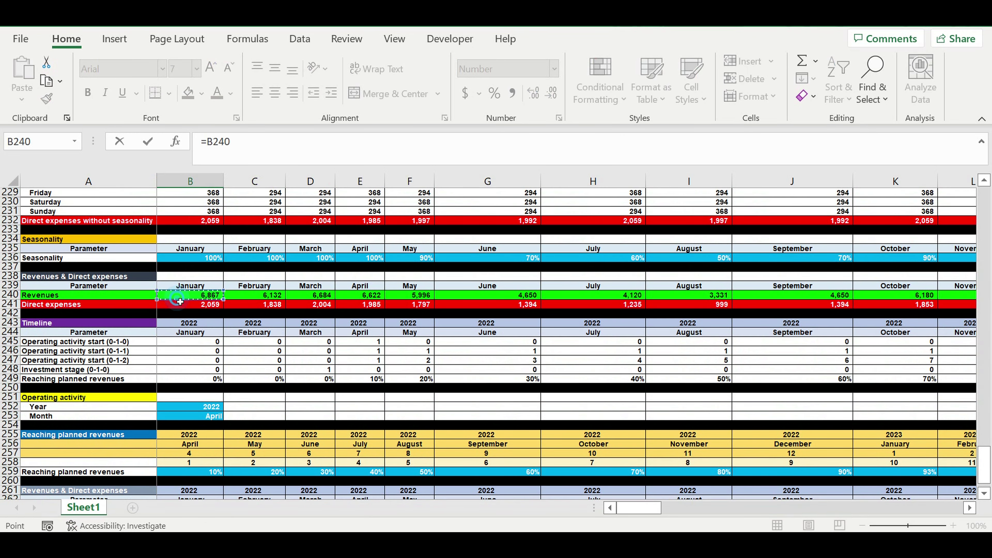
key("Return")
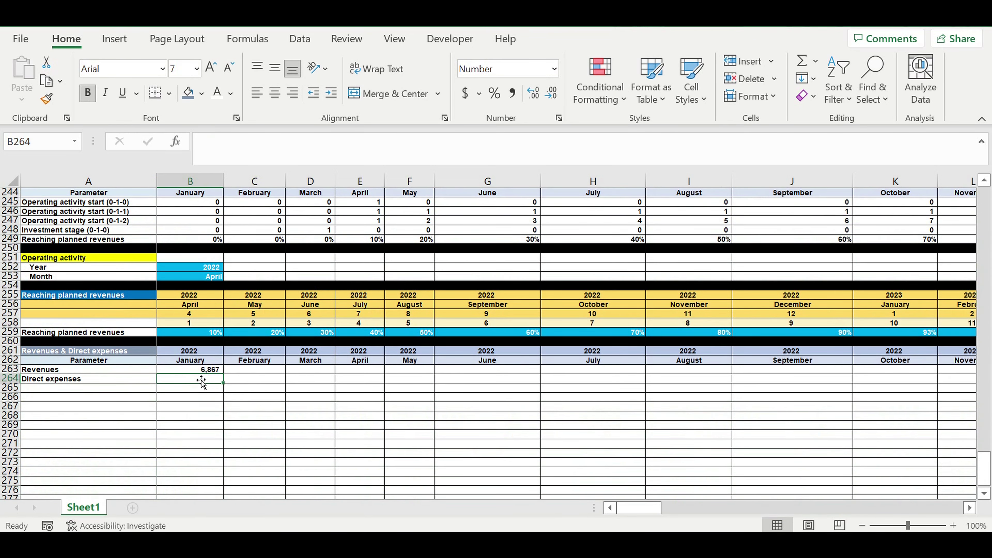
left_click(195, 369)
left_click_drag(225, 376, 857, 398)
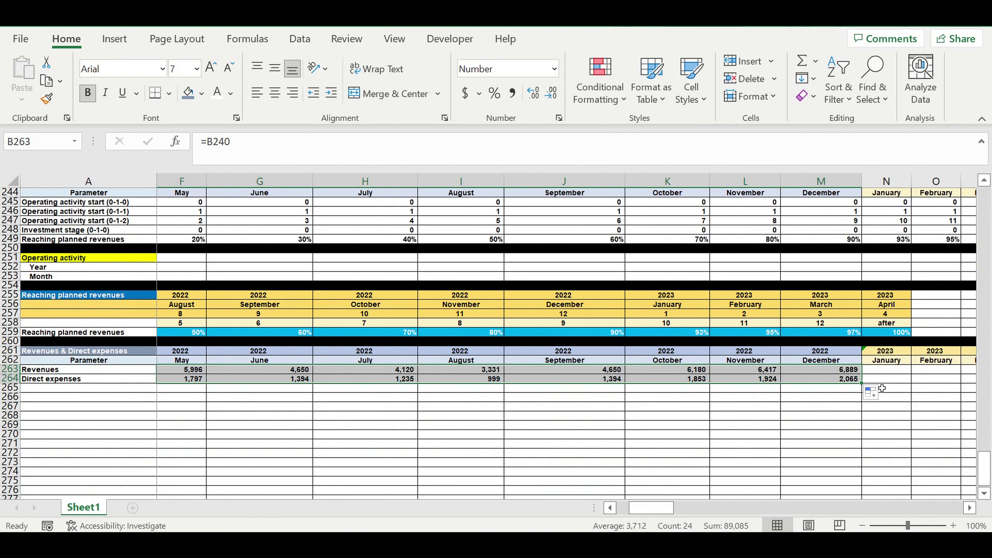
- Set N263 to =B263 and fill it down to N264
left_click(859, 394)
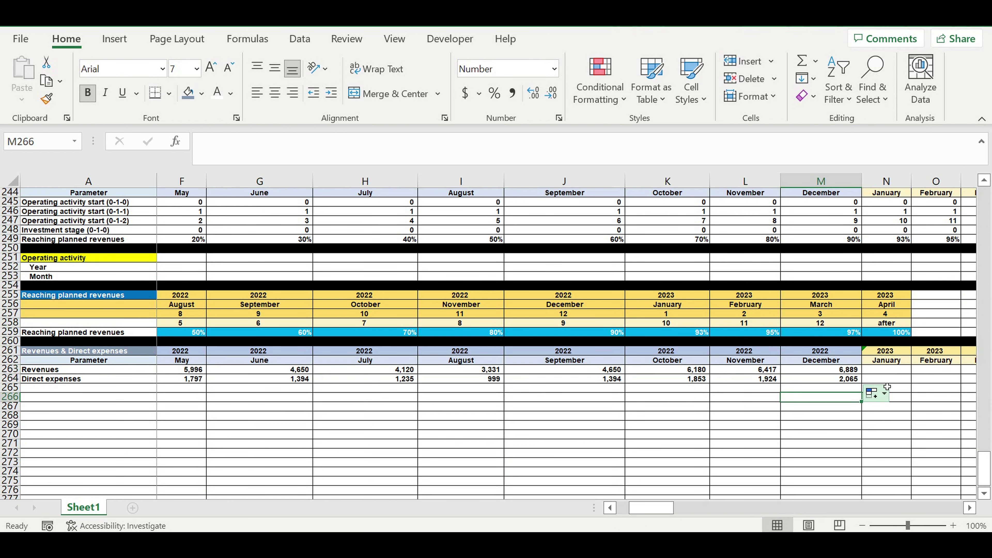
left_click(885, 369)
type("=")
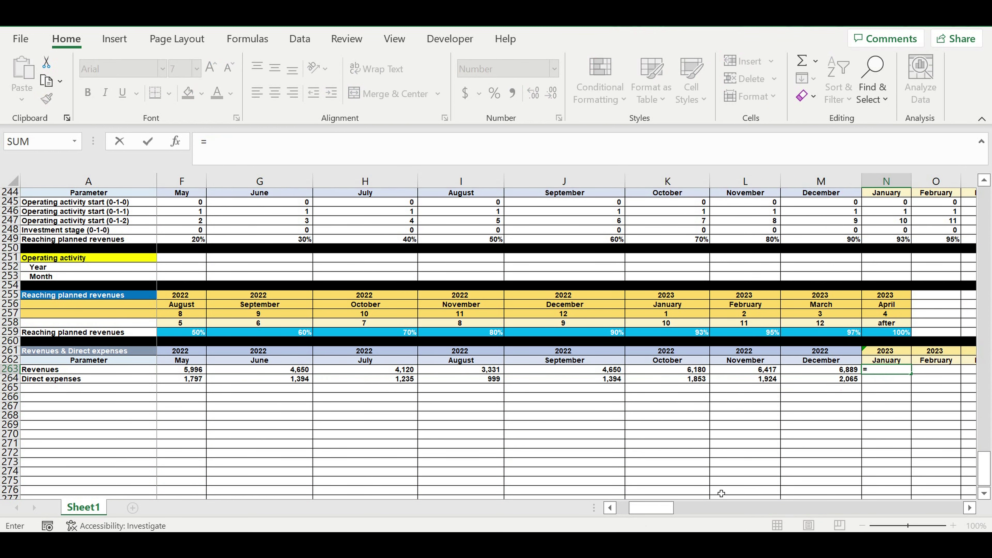
left_click_drag(663, 508, 650, 508)
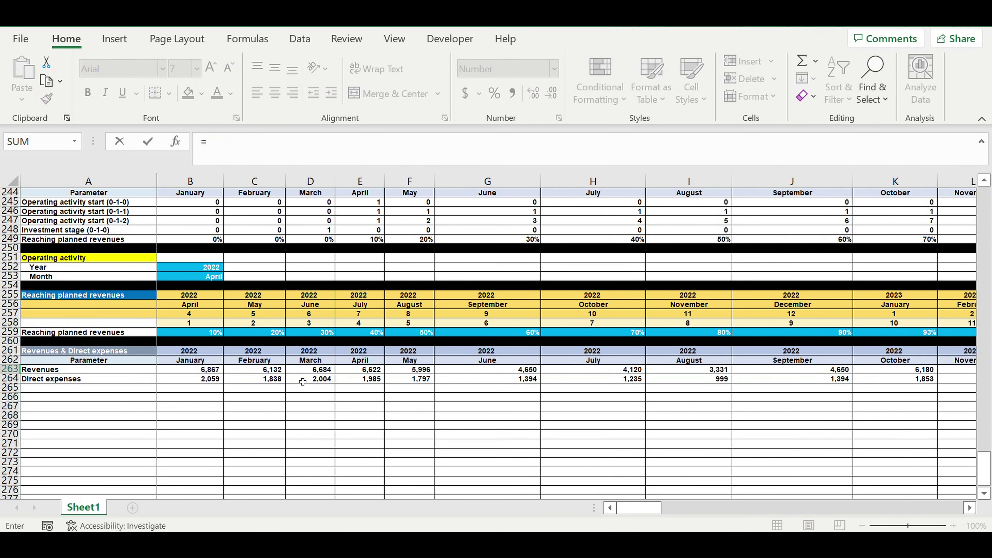
left_click(197, 371)
key("Return")
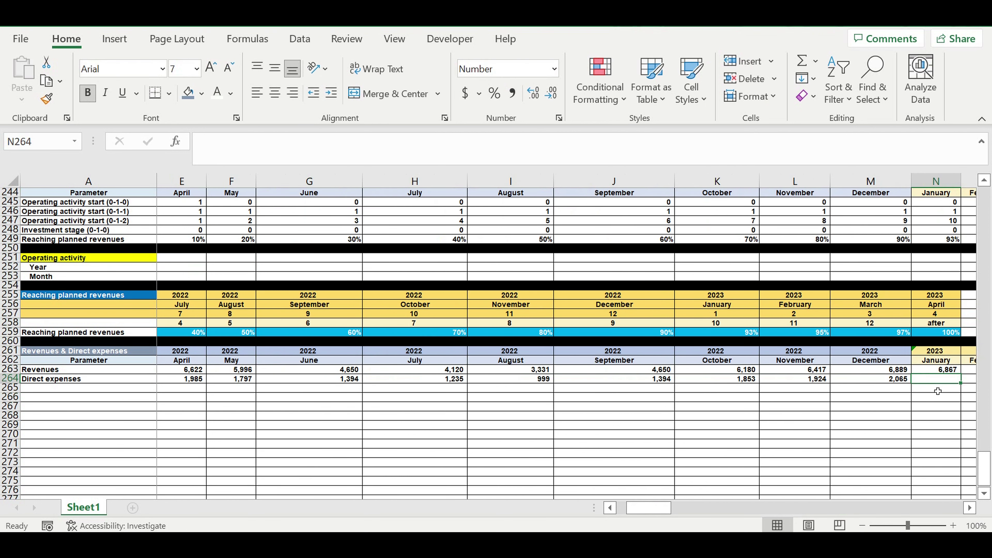
left_click(936, 369)
left_click_drag(961, 374, 902, 385)
- Review the first five months of revenues and expenses and the ramp-up formulas in E249:G249
left_click(830, 412)
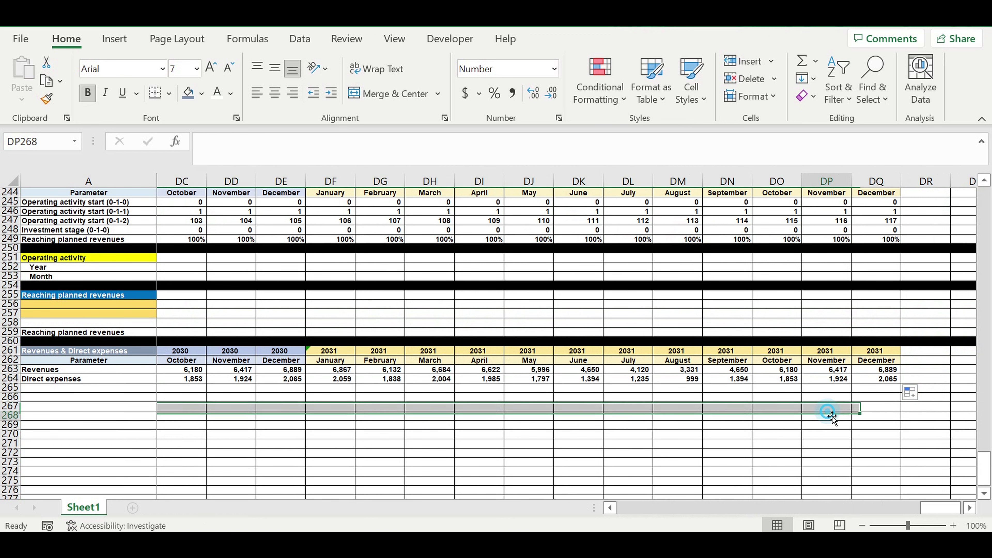
left_click_drag(948, 508, 513, 479)
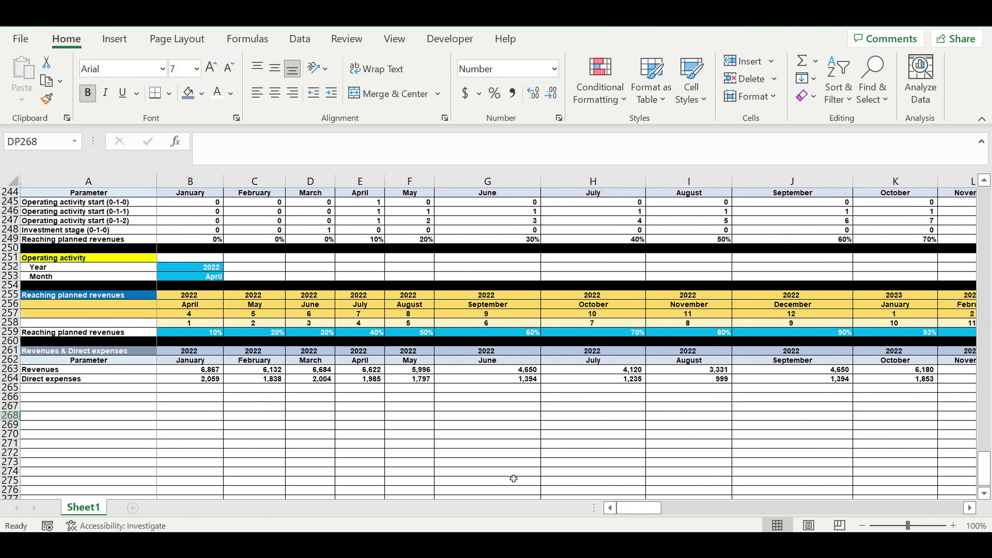
scroll(284, 401, "up", 2)
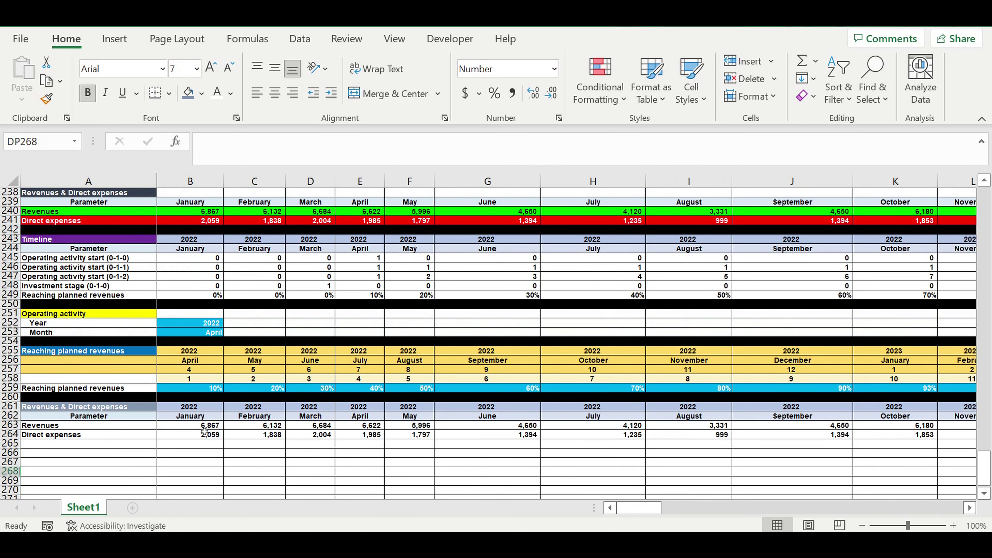
left_click_drag(204, 430, 418, 439)
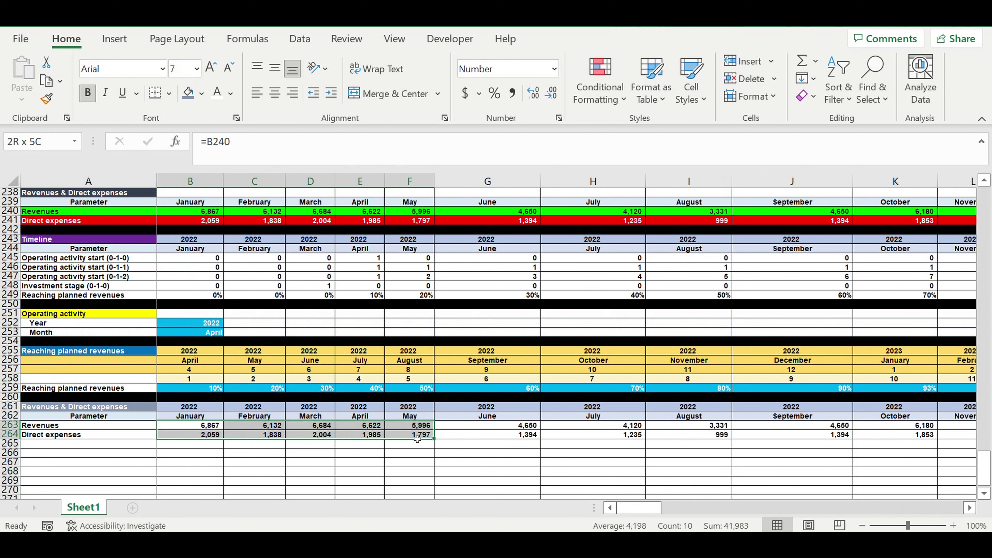
left_click_drag(417, 438, 416, 440)
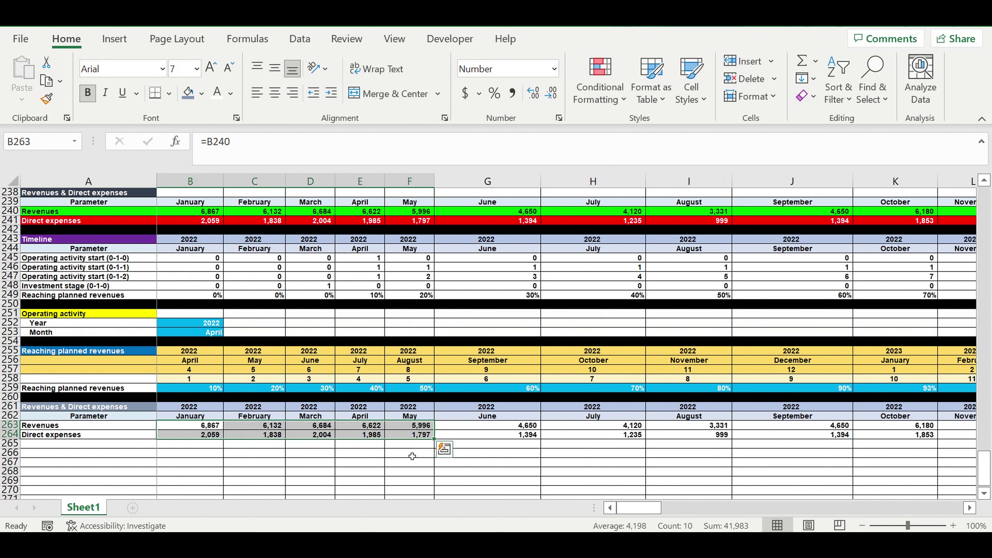
left_click(367, 296)
left_click(410, 296)
left_click(500, 294)
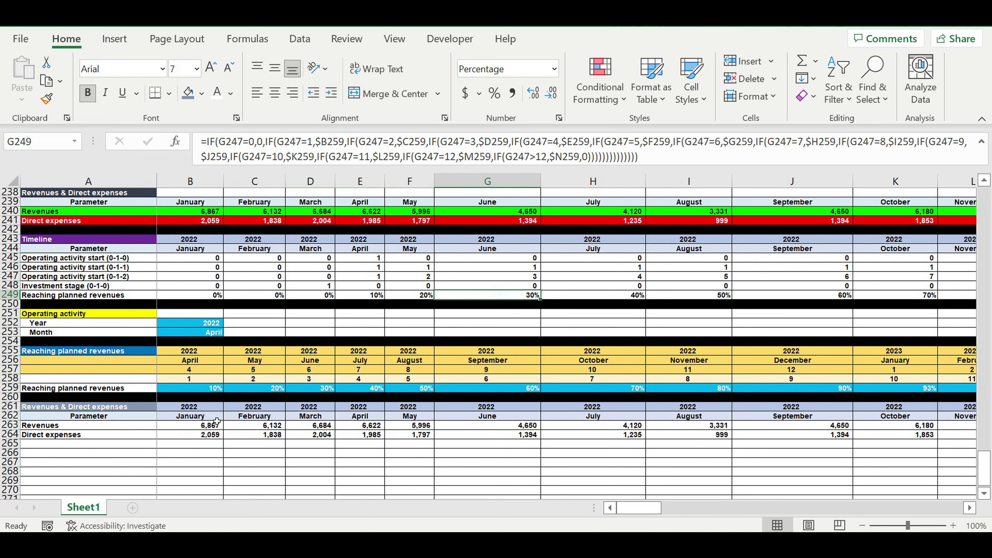
- Fill row 265 black, indent labels A263:A264, and copy rows 261–265
left_click(10, 443)
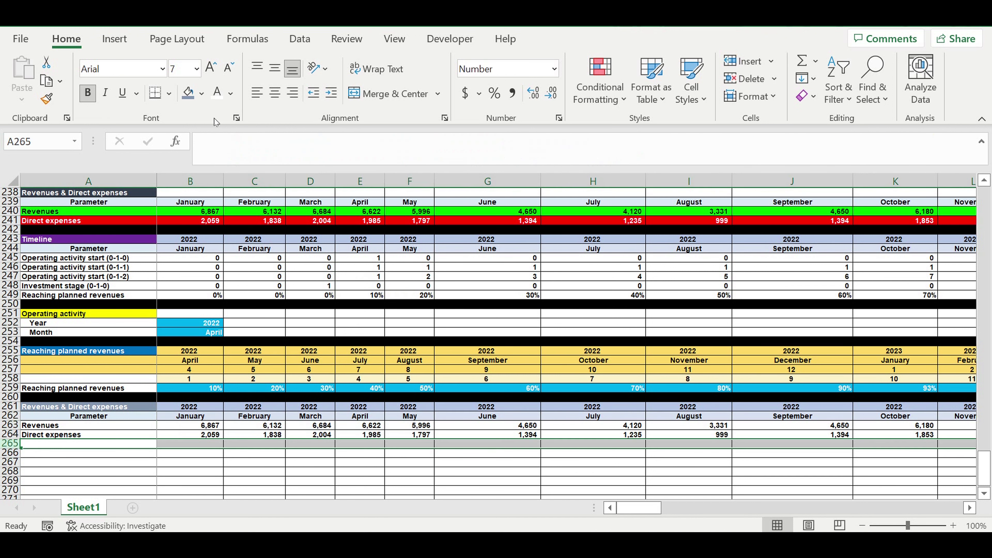
left_click(201, 93)
left_click(201, 133)
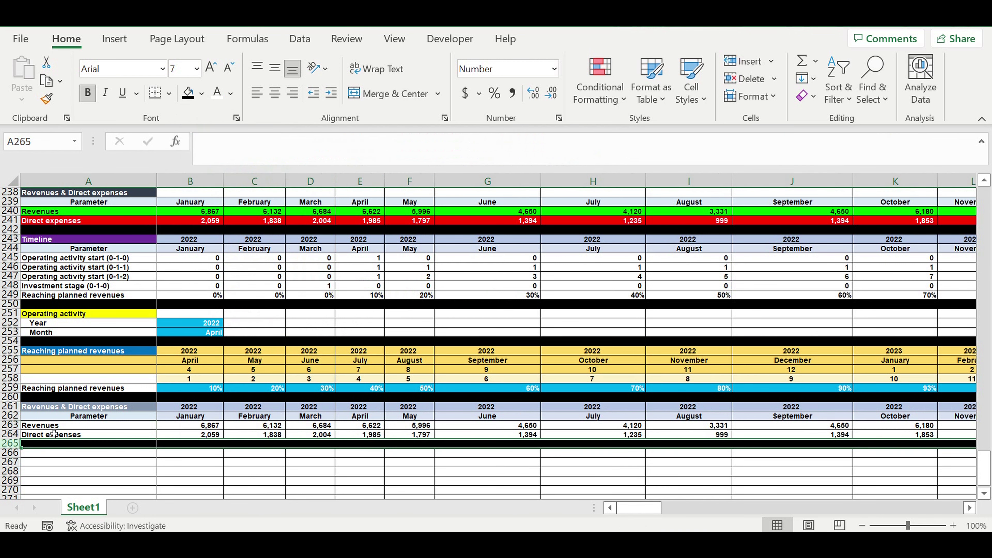
left_click_drag(54, 425, 54, 434)
left_click(331, 93)
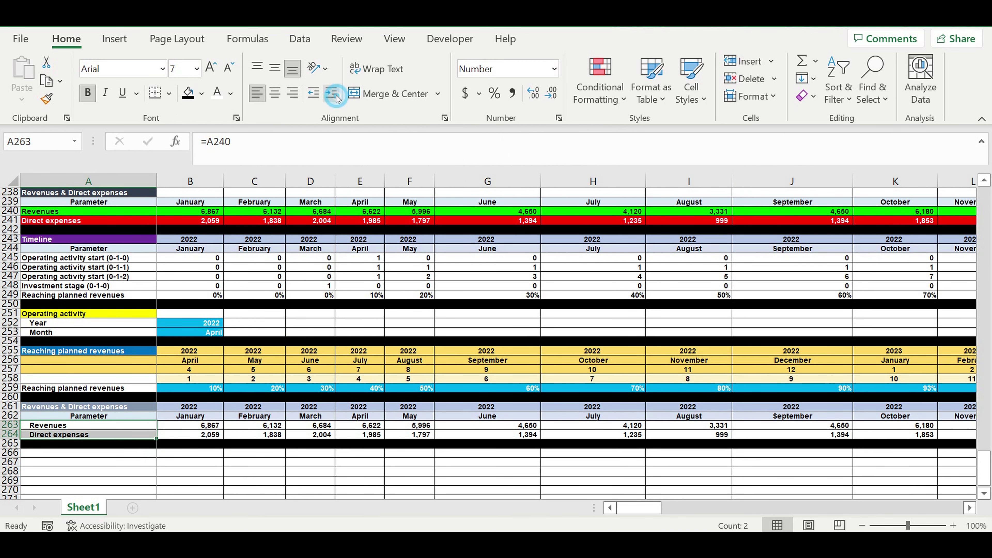
left_click(178, 444)
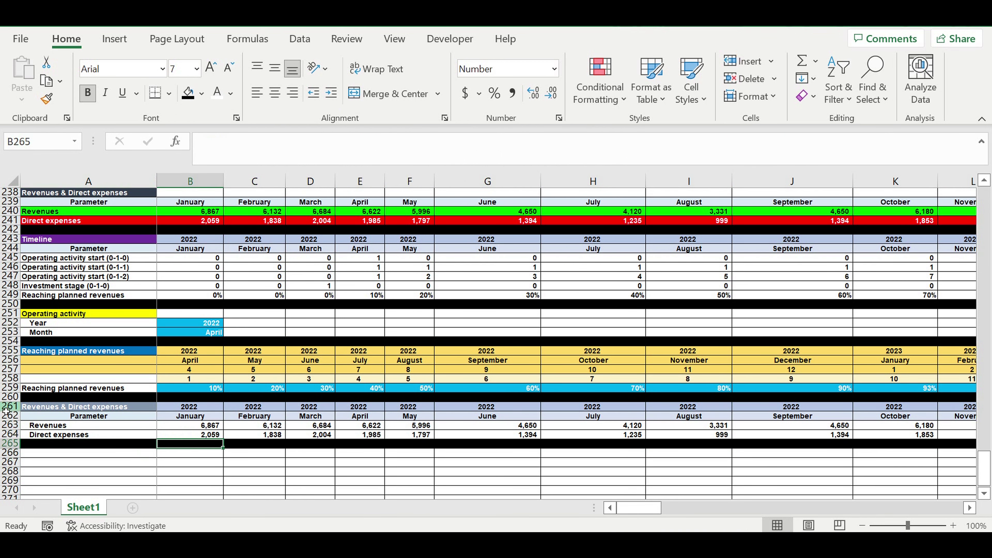
left_click_drag(11, 407, 23, 442)
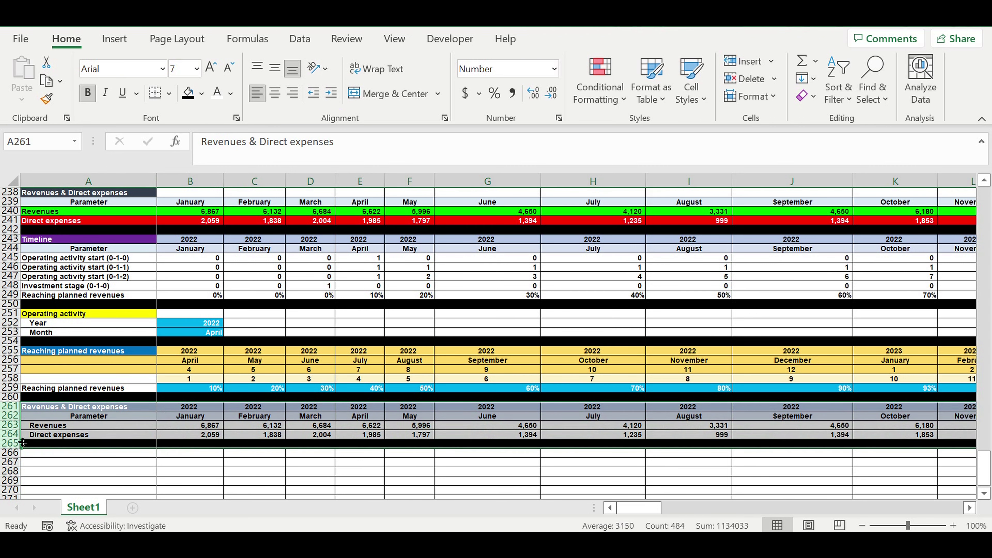
key("ctrl+c")
- Paste the copied block at row 266 and set B266 to =B261
left_click(61, 453)
key("ctrl+v")
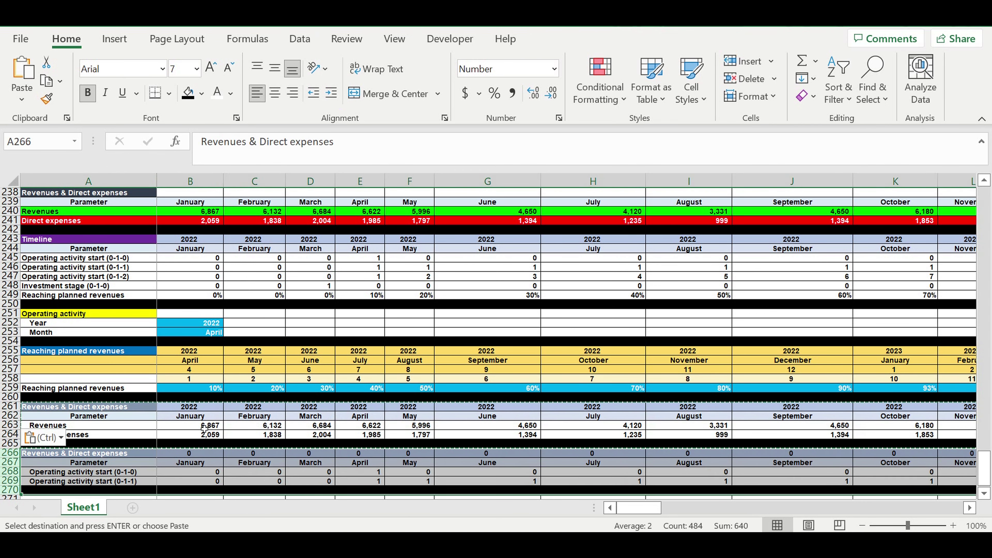
left_click(201, 455)
type("=")
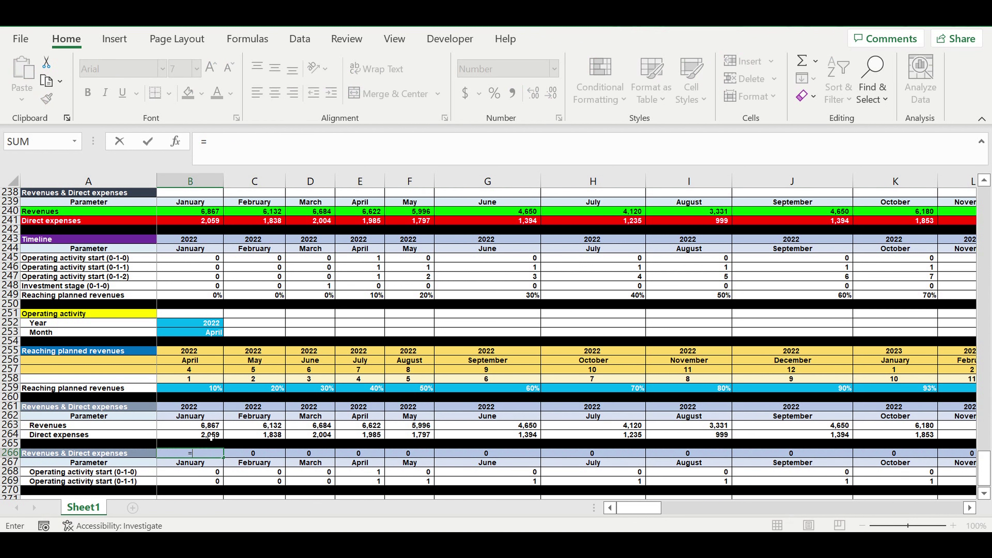
left_click(190, 407)
key("Return")
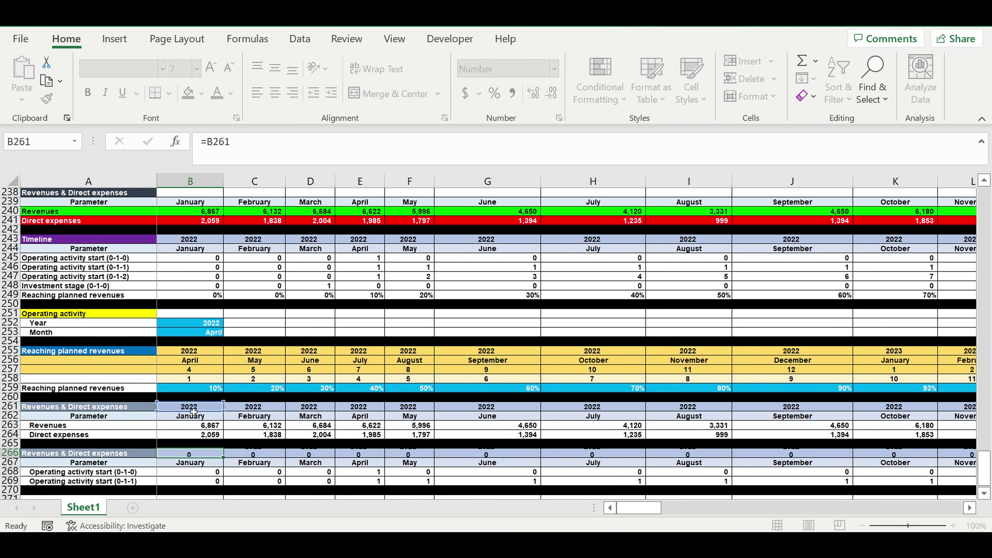
left_click(215, 482)
- Fill the A266 title cell pink
left_click(90, 453)
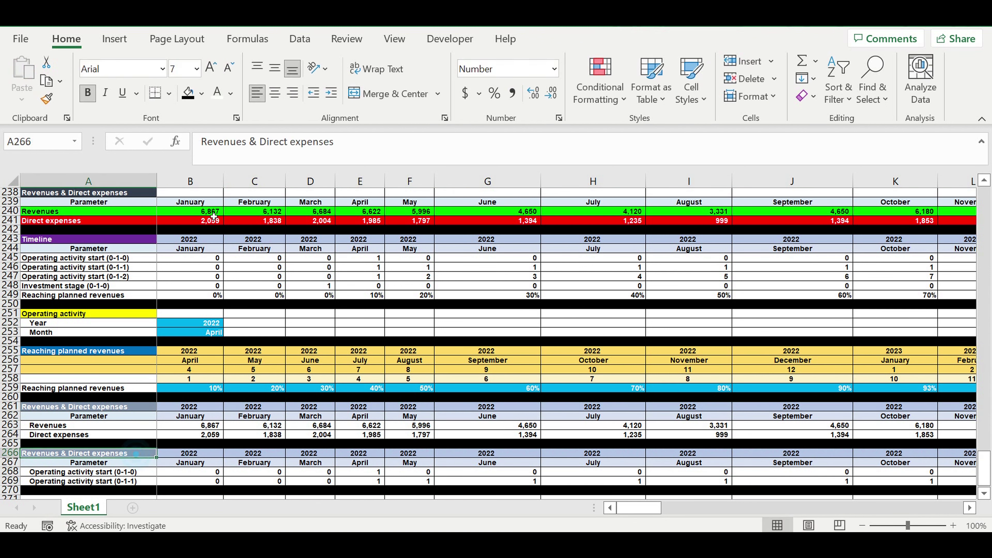
left_click(201, 94)
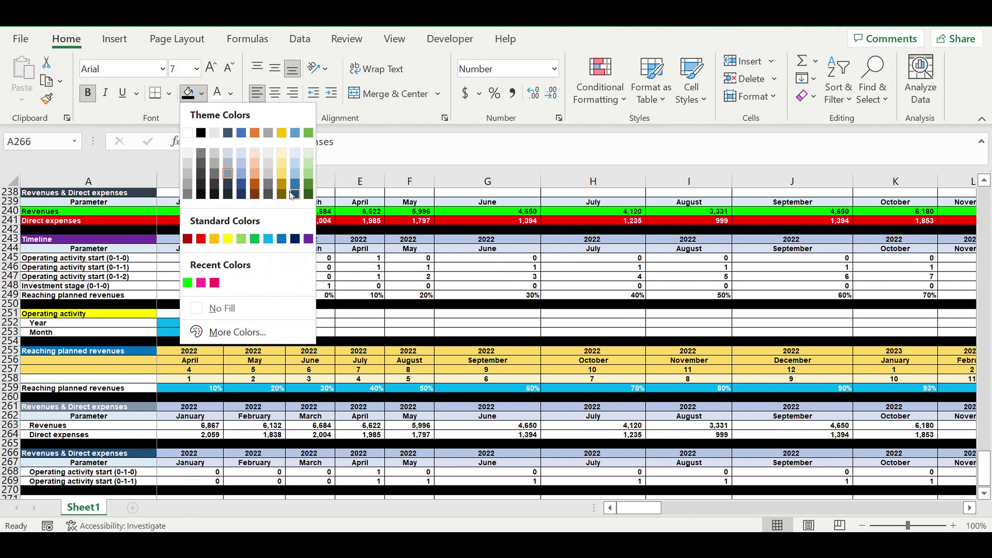
left_click(202, 283)
left_click(235, 417)
- Link A268 to =A263 and A269 to =A264 for the Revenues and Direct expenses labels
scroll(230, 416, "down", 3)
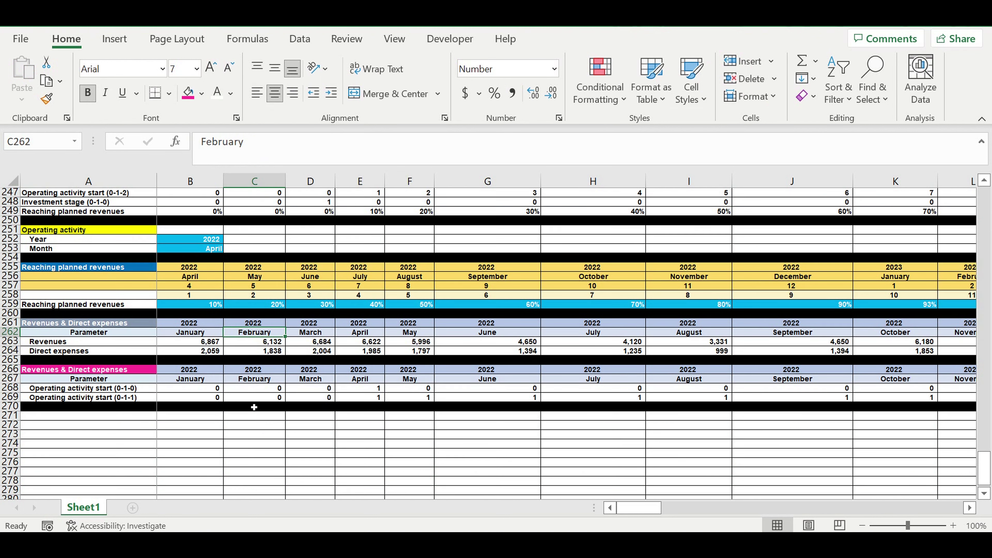
left_click(82, 391)
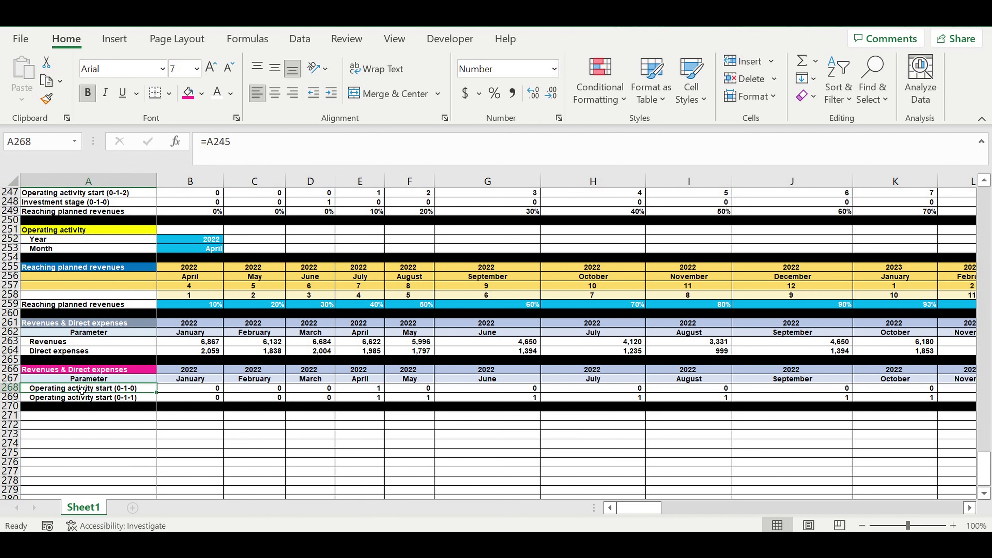
type("=")
left_click(55, 341)
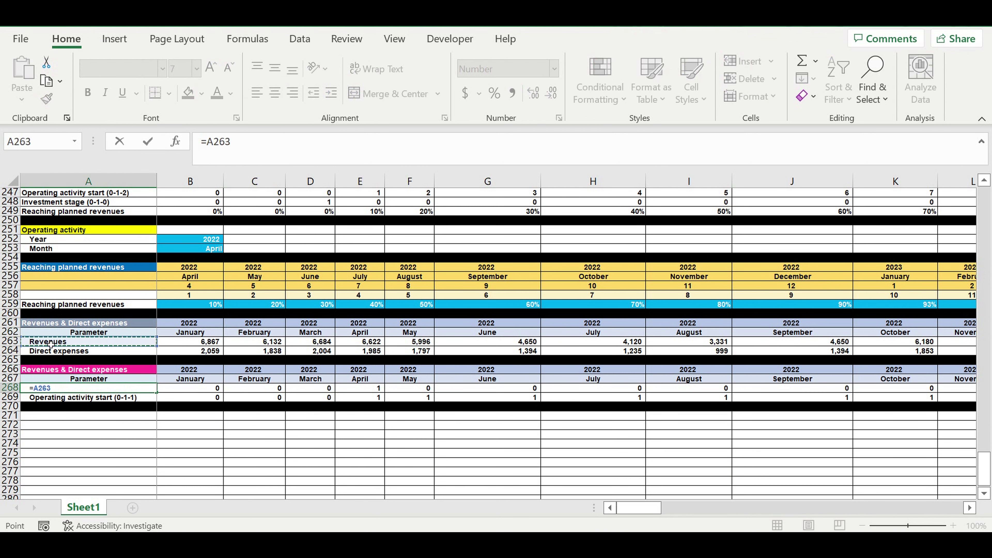
key("Return")
type("=")
left_click(53, 351)
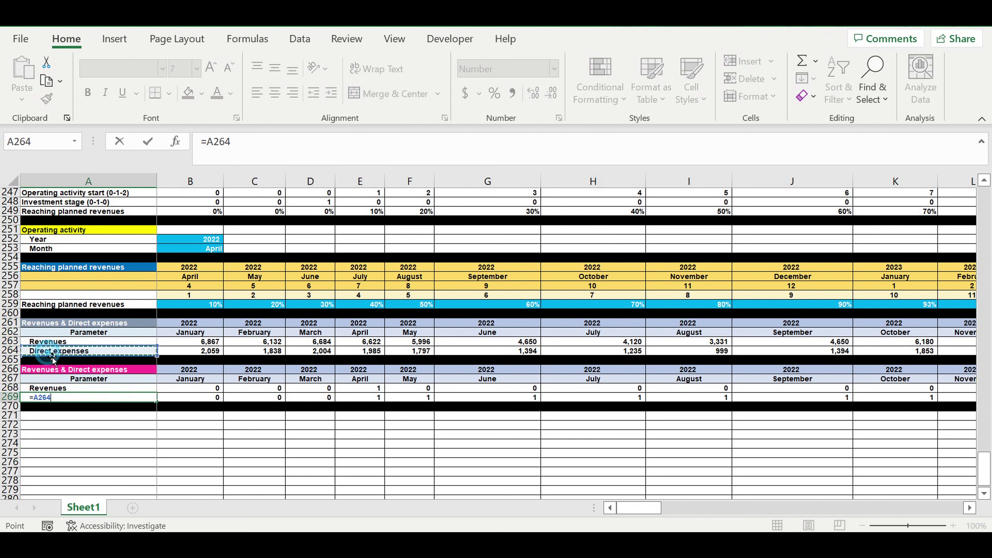
key("Return")
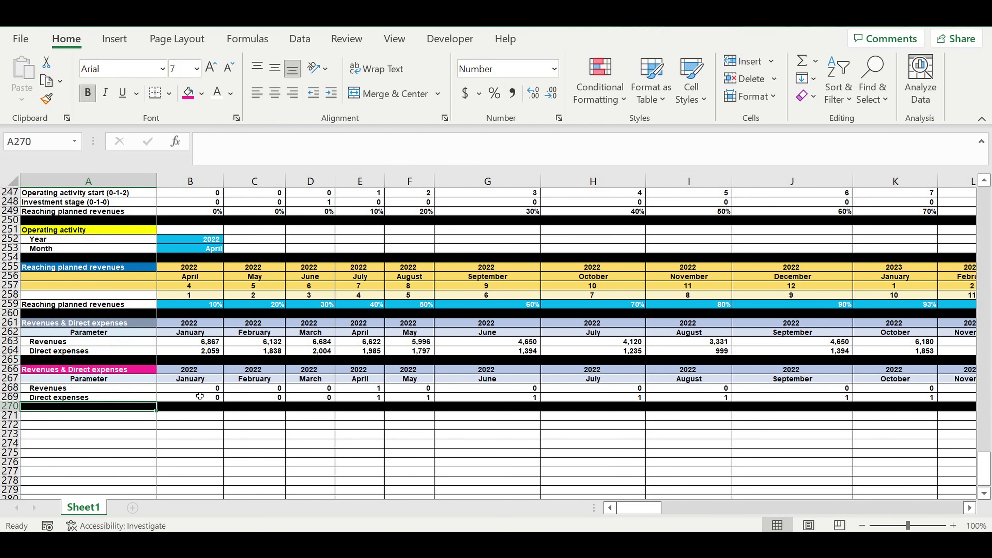
left_click(200, 388)
- Enter =B263*B$249 in B268 to scale January revenues by the ramp-up percentage
type("=")
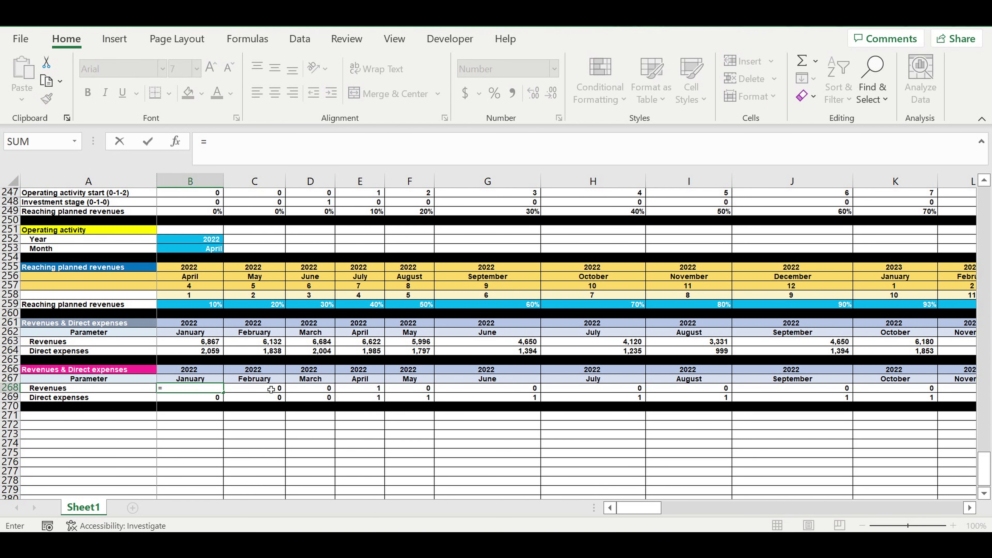
scroll(271, 389, "up", 1)
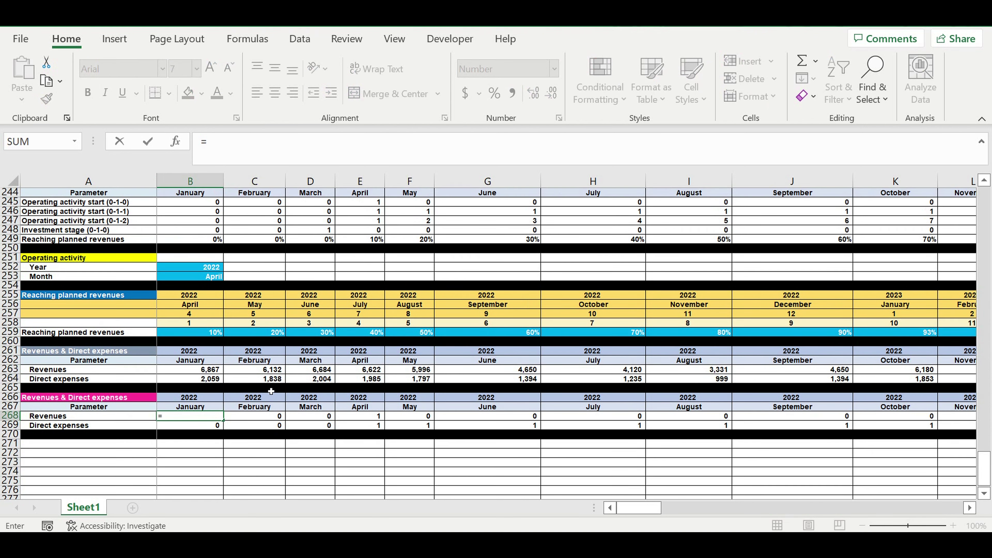
left_click(186, 375)
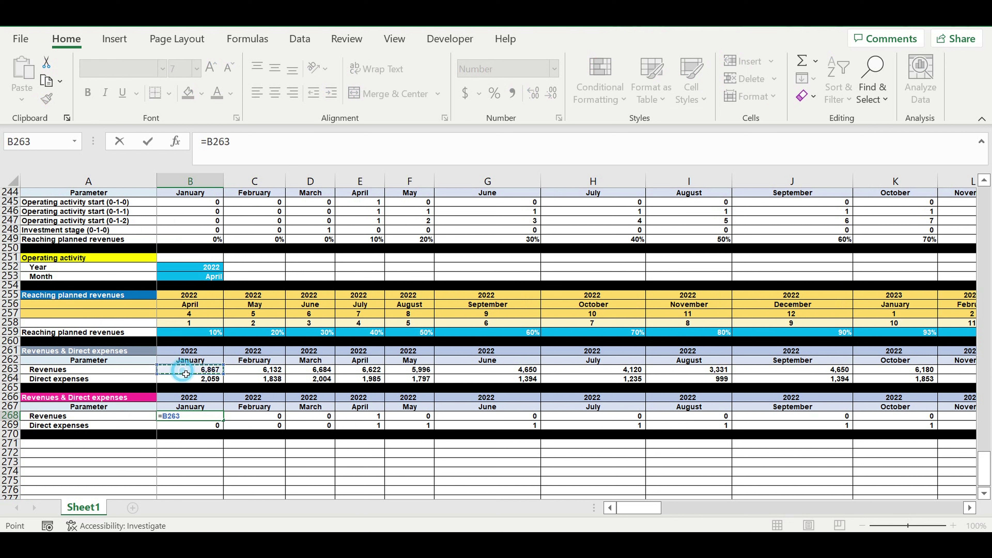
type("*")
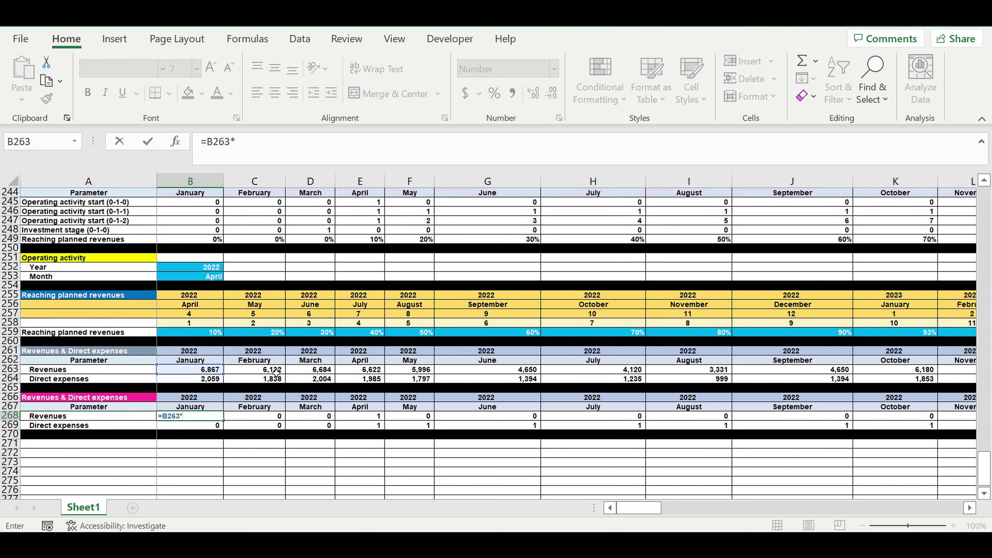
scroll(277, 371, "up", 2)
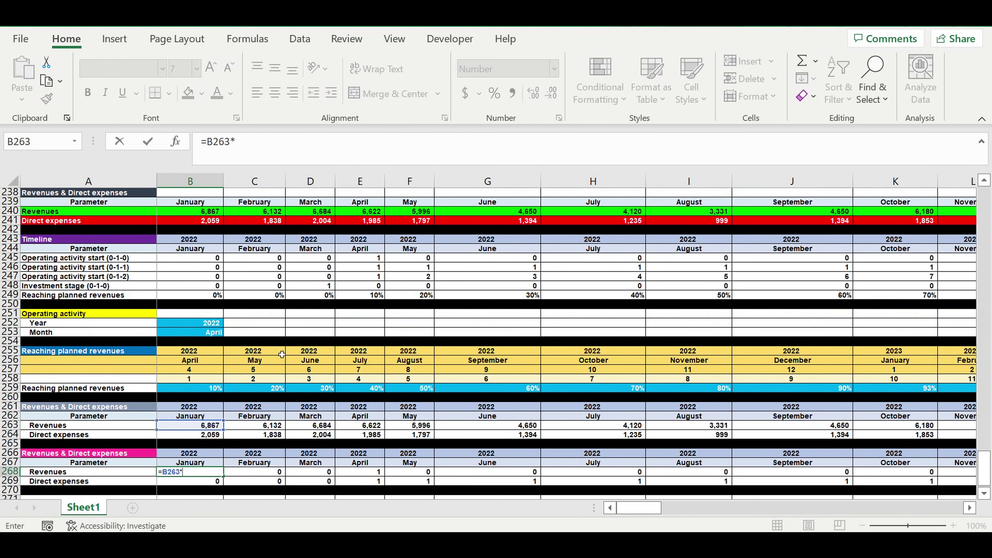
left_click(196, 297)
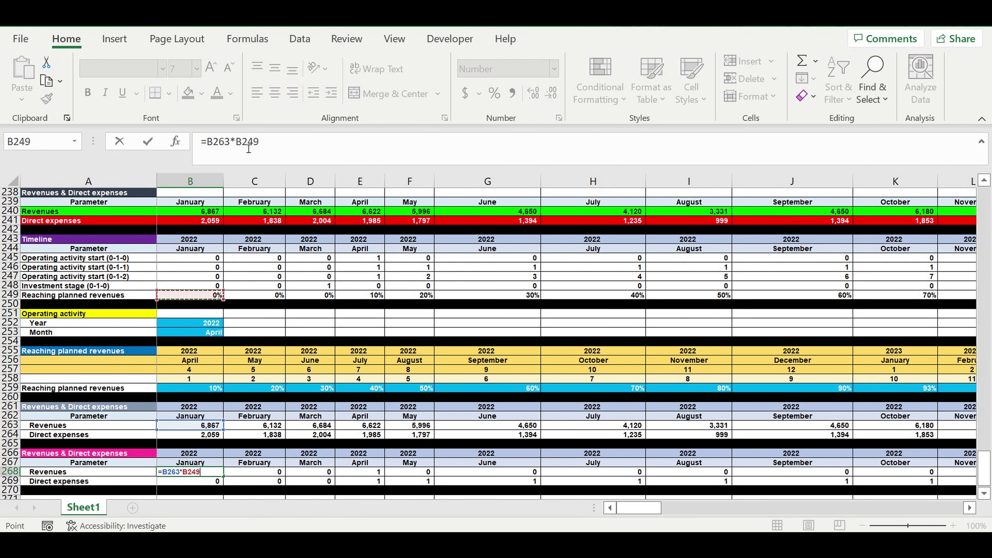
left_click(242, 142)
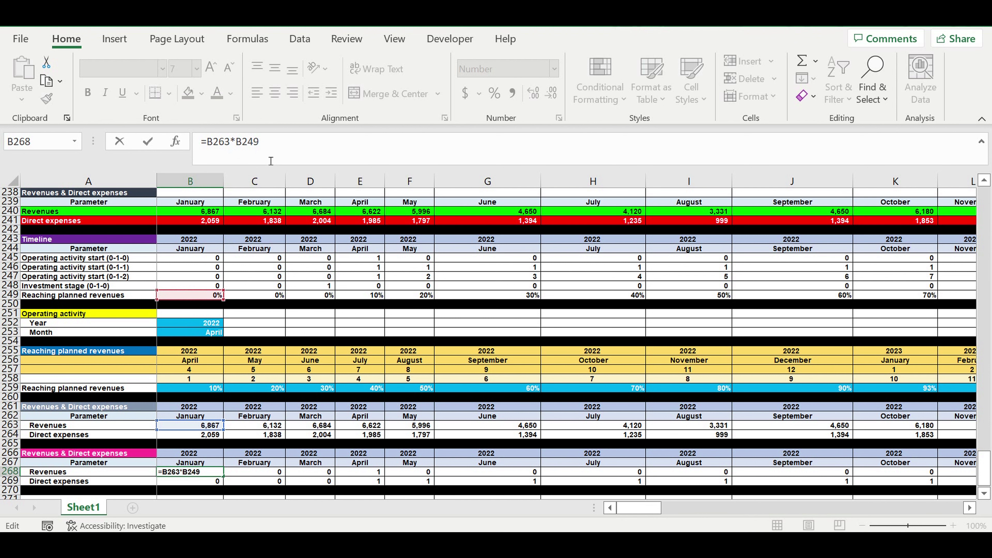
type("$")
key("Return")
- Fill the formula across both rows for every month and check April's E268 against E263
scroll(287, 356, "down", 4)
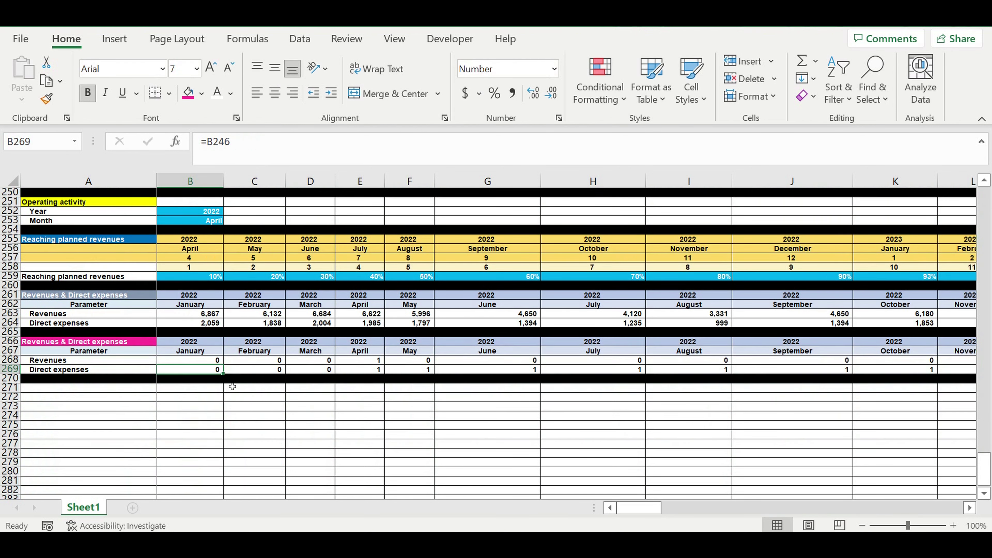
left_click(204, 360)
mouse_move(225, 366)
left_mouse_down()
mouse_move(226, 374)
mouse_move(910, 370)
left_mouse_up()
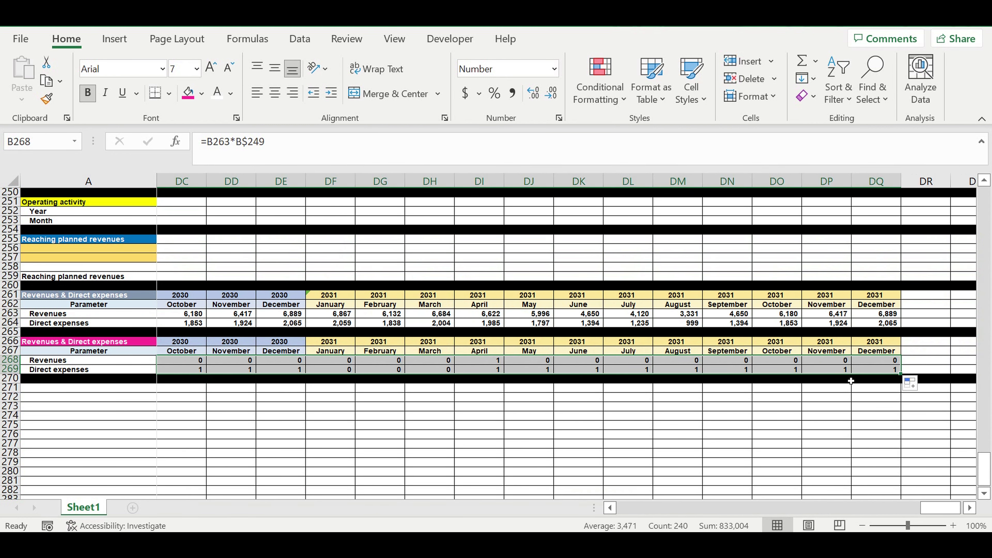
left_click(786, 406)
left_click_drag(940, 508, 517, 496)
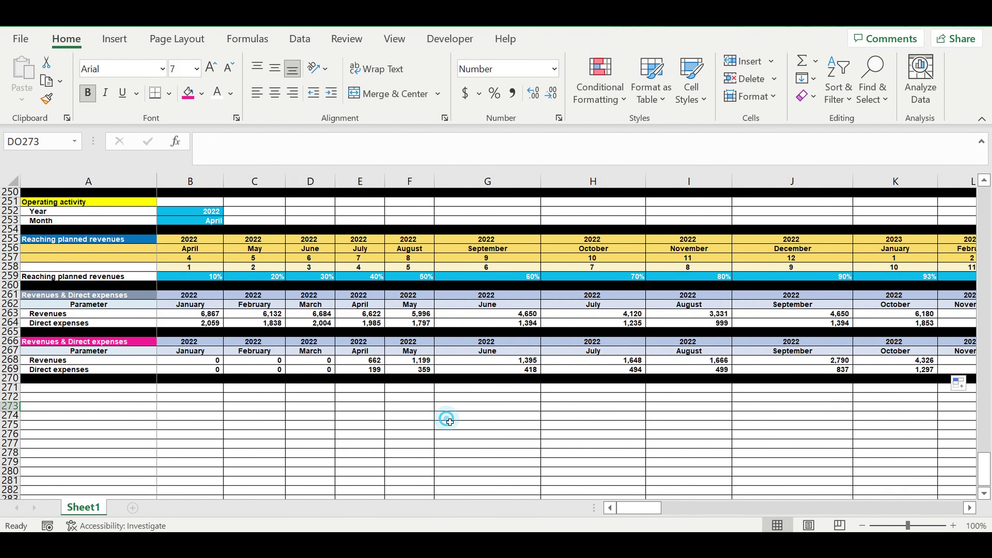
left_click(445, 415)
left_click(365, 361)
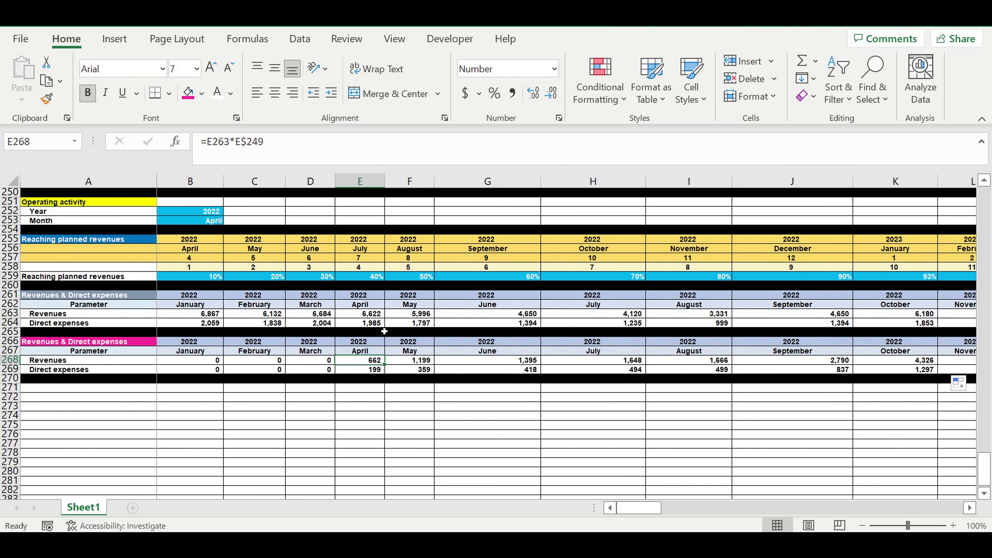
left_click(384, 315)
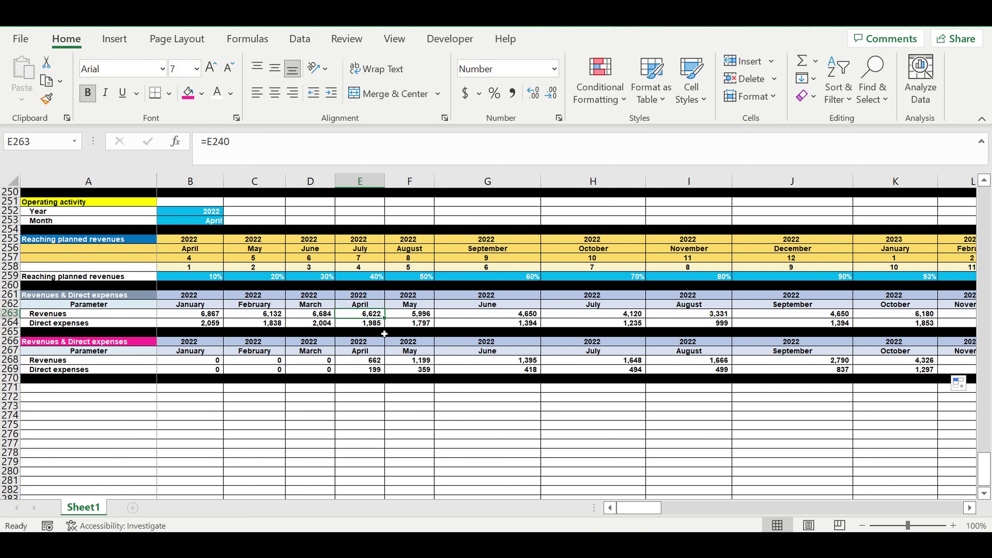
left_click(371, 362)
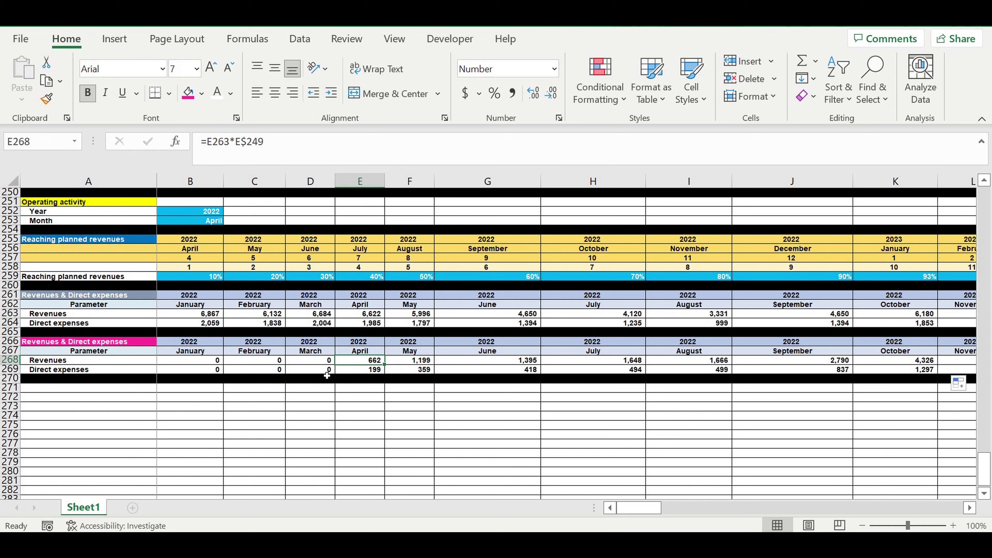
- Fill row 268 bright green, and give row 269 white text on a red fill
left_click(11, 360)
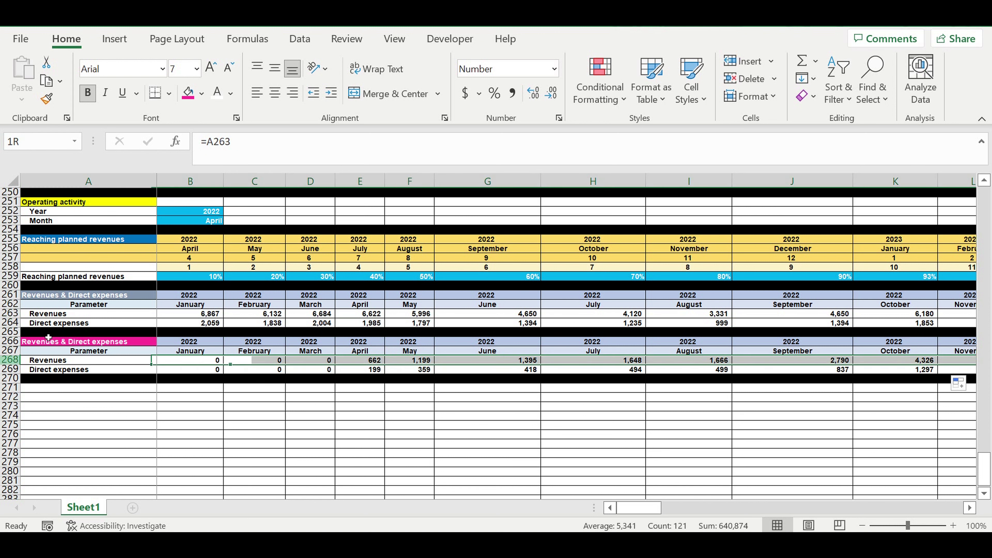
left_click(202, 93)
left_click(201, 282)
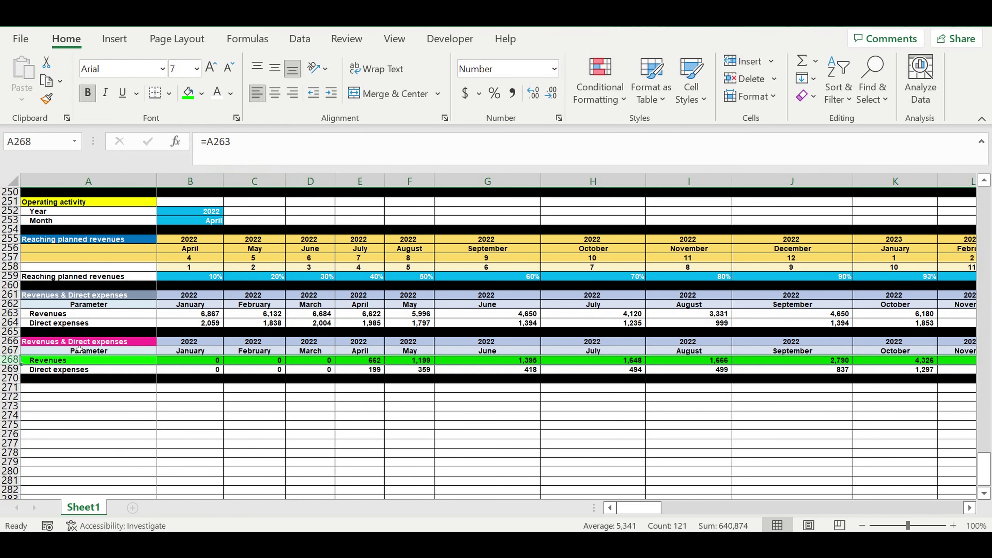
left_click(11, 370)
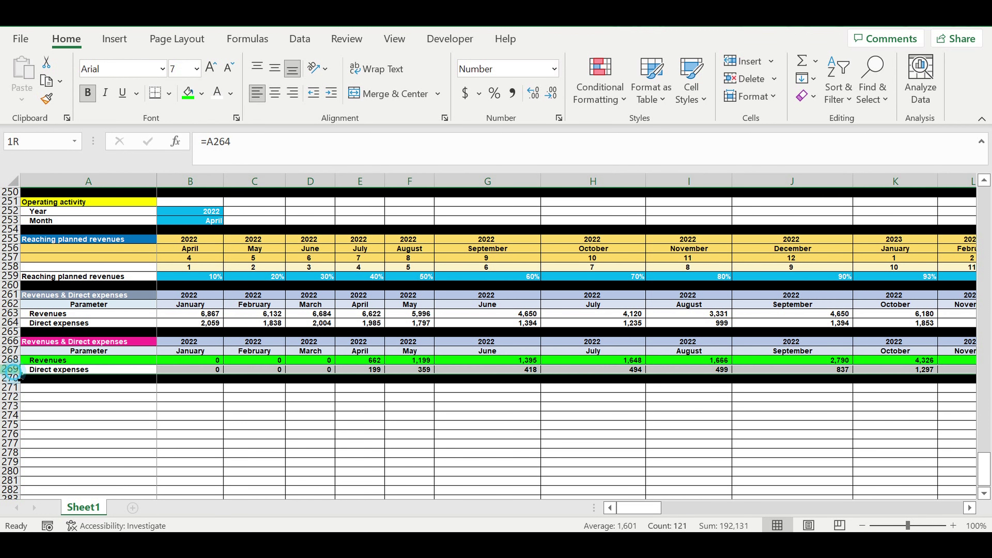
left_click(216, 94)
left_click(203, 94)
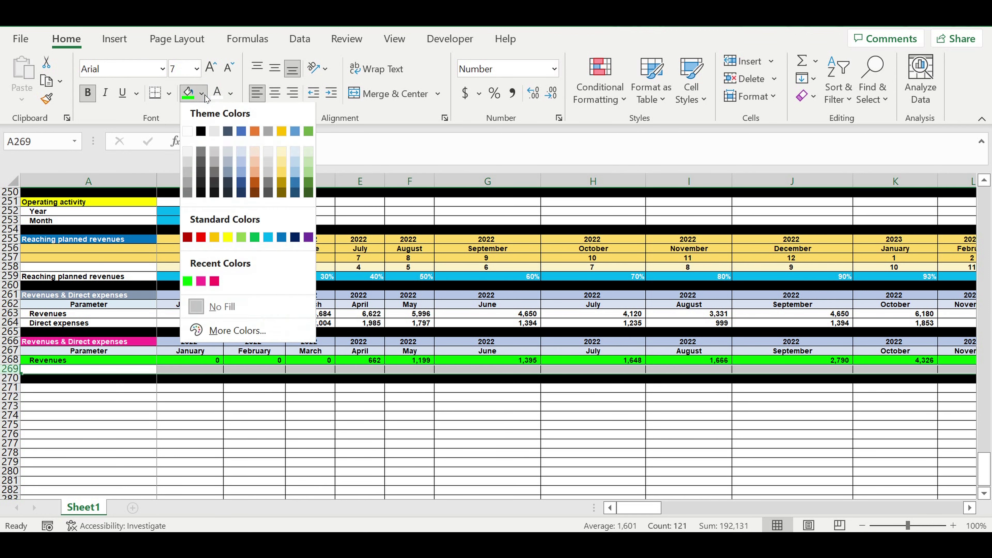
left_click(202, 238)
left_click(414, 417)
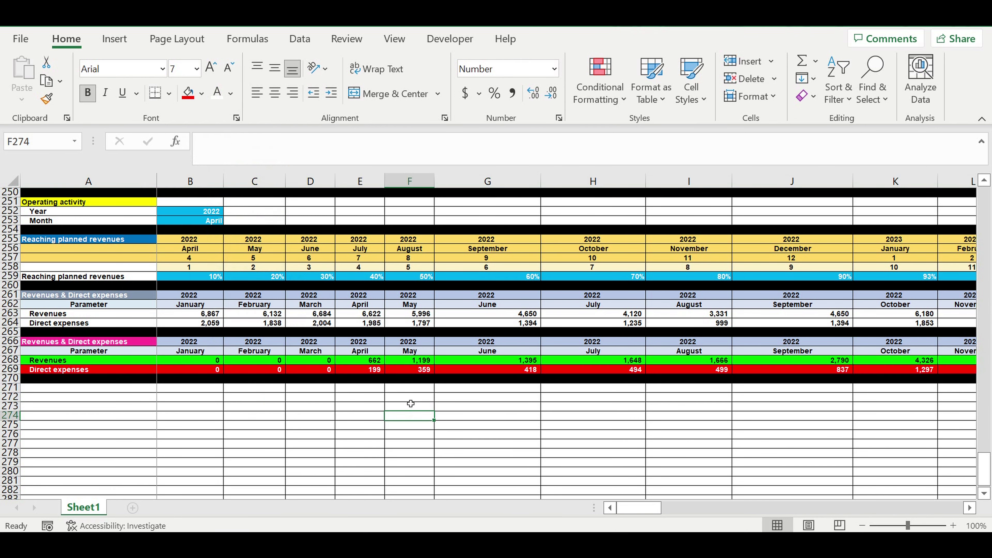
left_click(409, 424)
- Choose July from the start Month dropdown in B253 and check the scaled months
scroll(266, 359, "up", 1)
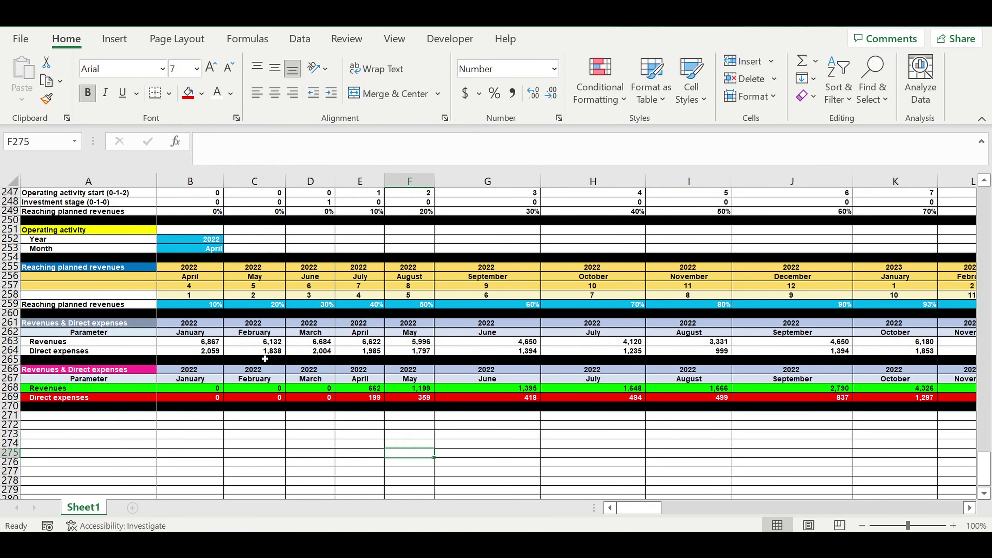
left_click(211, 253)
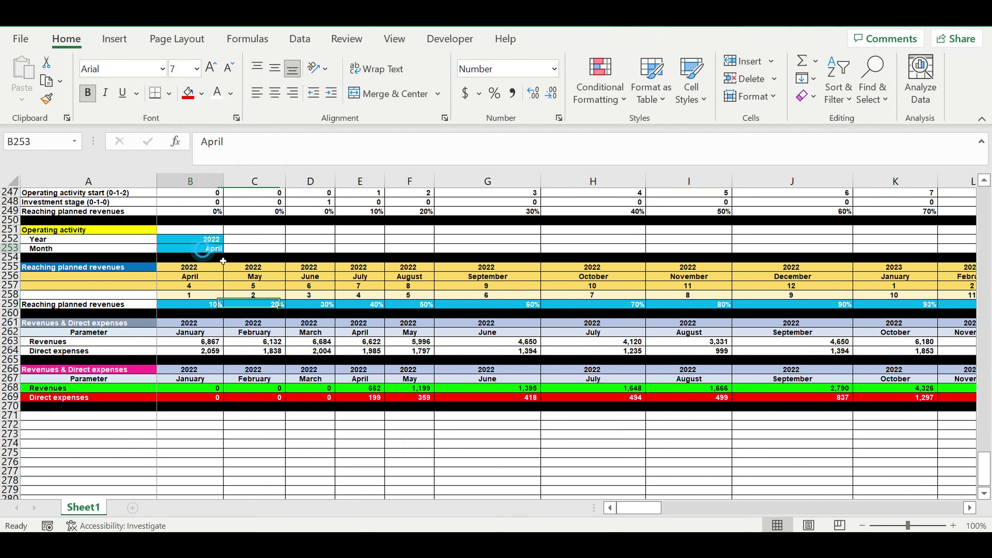
left_click(228, 249)
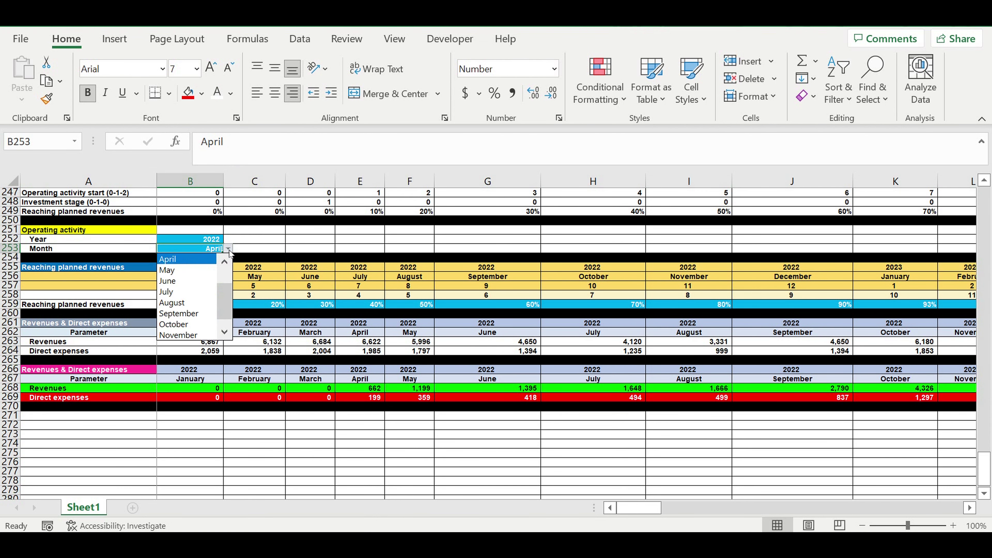
left_click(182, 291)
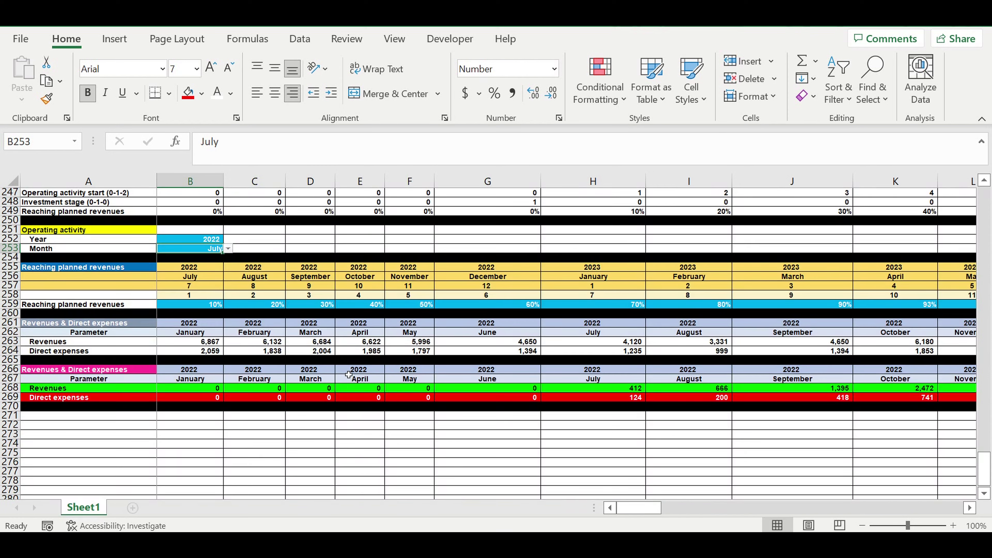
left_click(493, 415)
left_click_drag(636, 392, 895, 404)
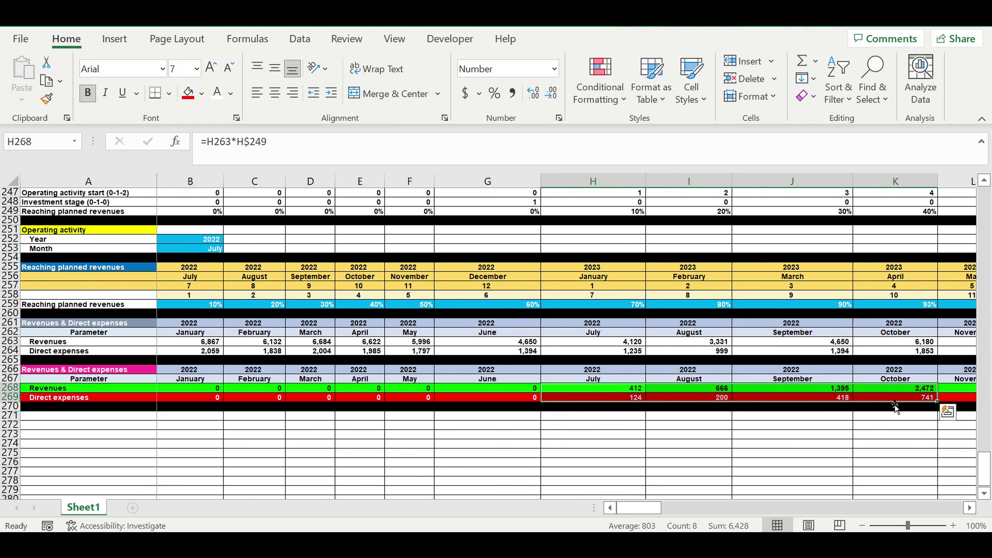
left_click(213, 251)
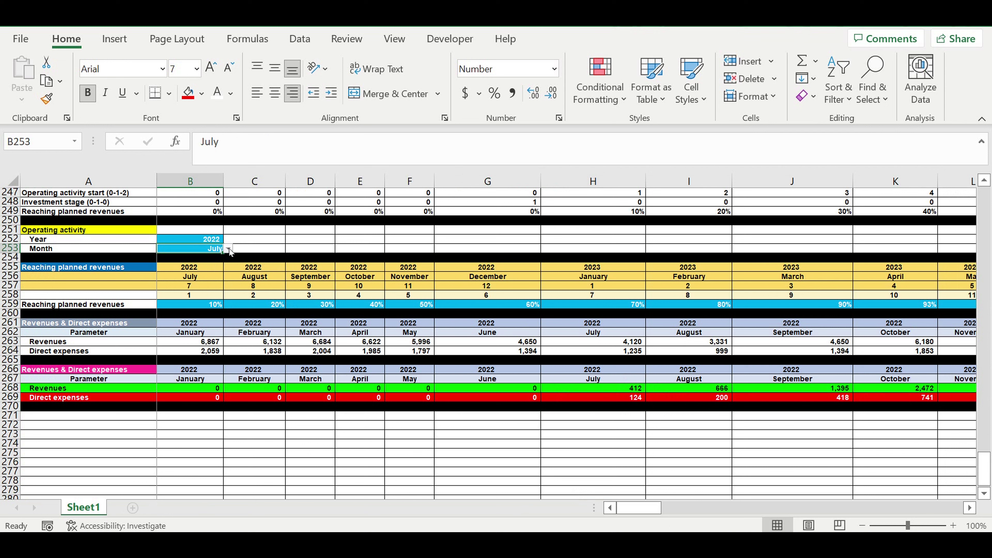
left_click(228, 249)
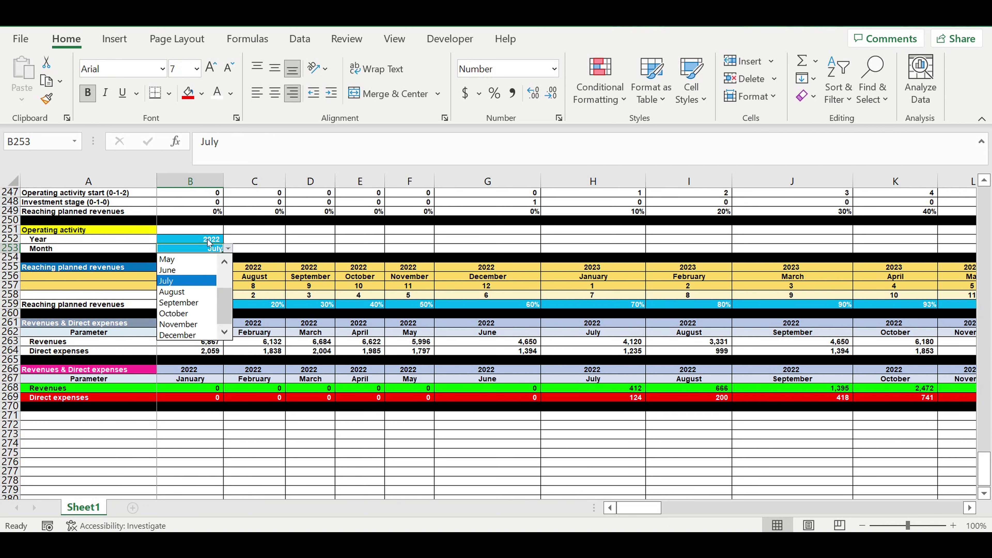
left_click(319, 249)
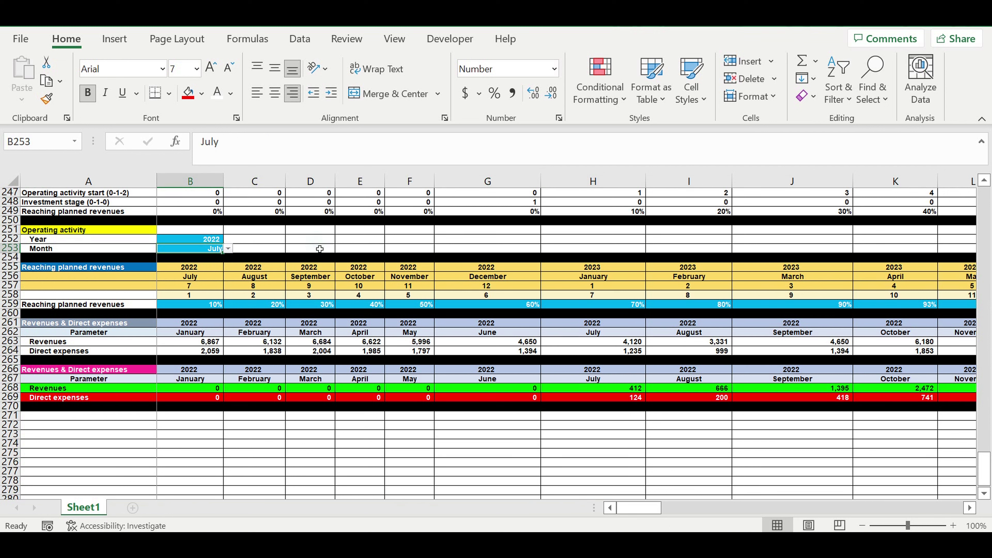
- Select the ramp-up percentages along row 259, starting from B259
left_click(445, 333)
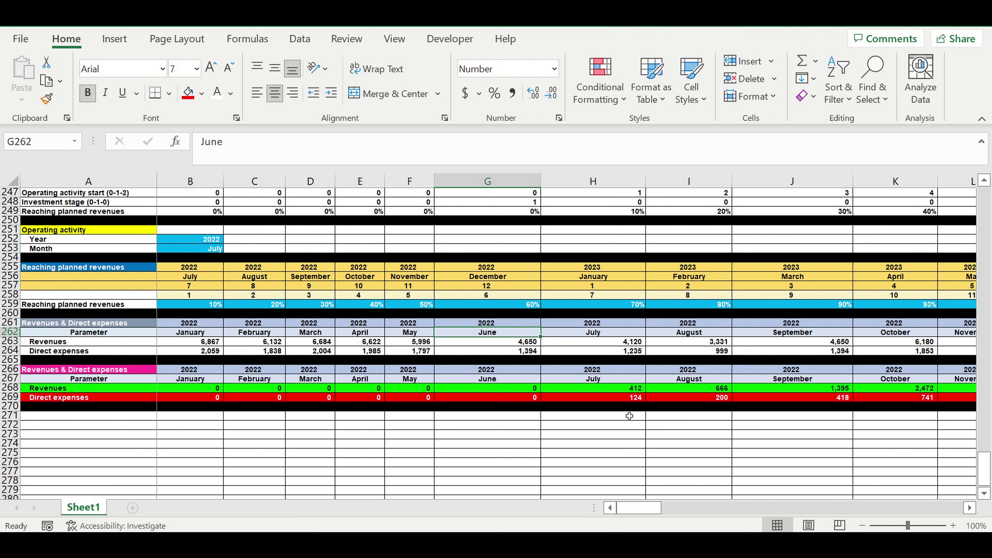
left_click(207, 305)
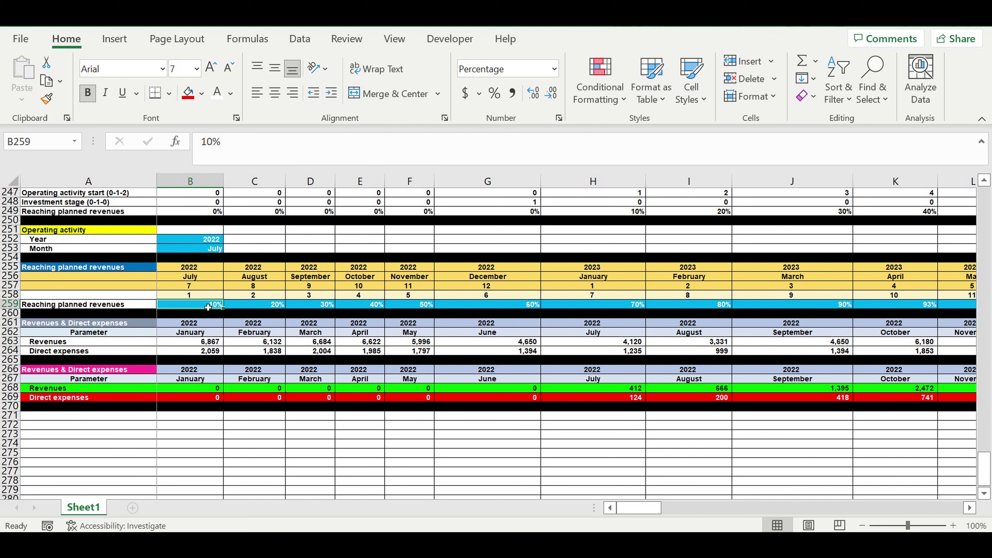
left_click_drag(206, 304, 928, 309)
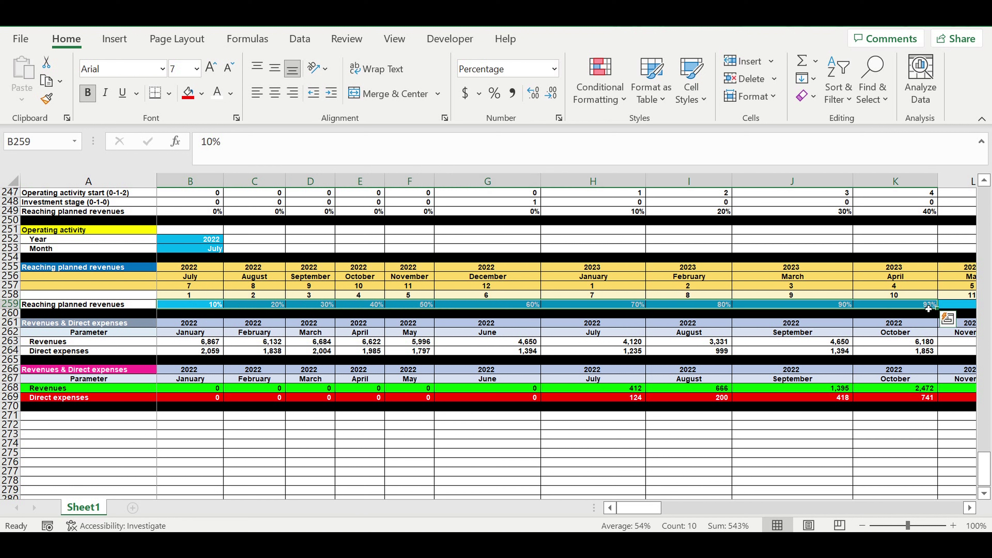
- Set B259 to 100% and fill it across the ramp-up row to J259
left_click(274, 334)
left_click(209, 307)
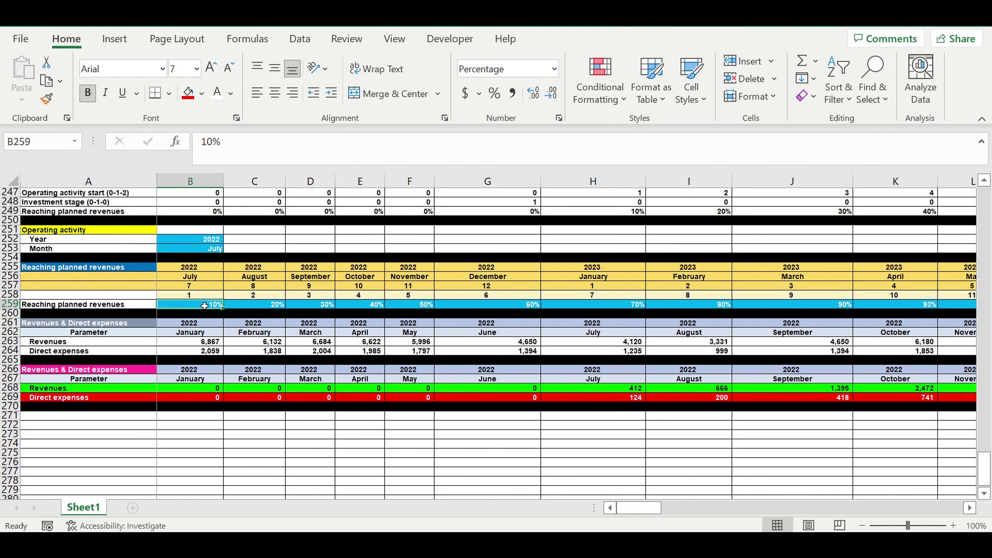
type("100")
key("Return")
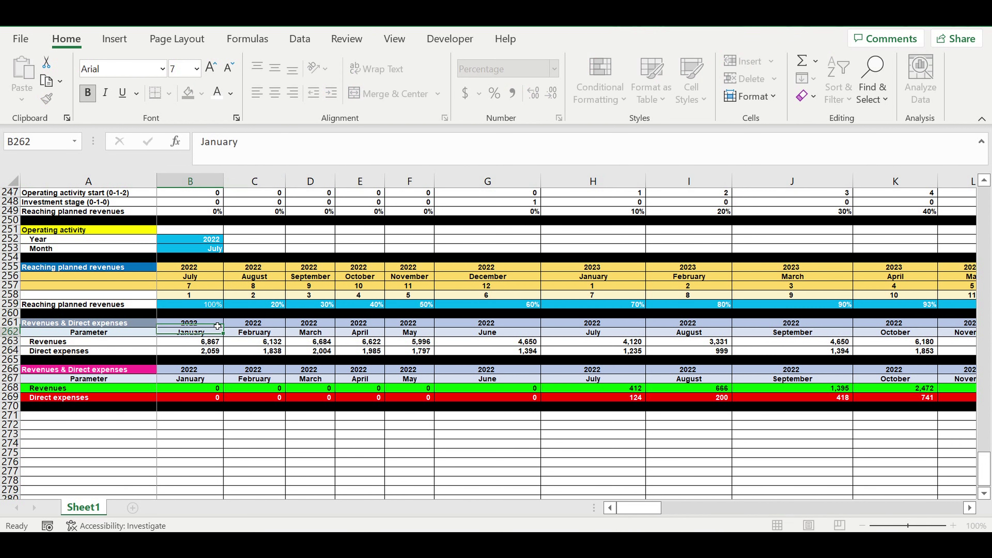
left_click(202, 308)
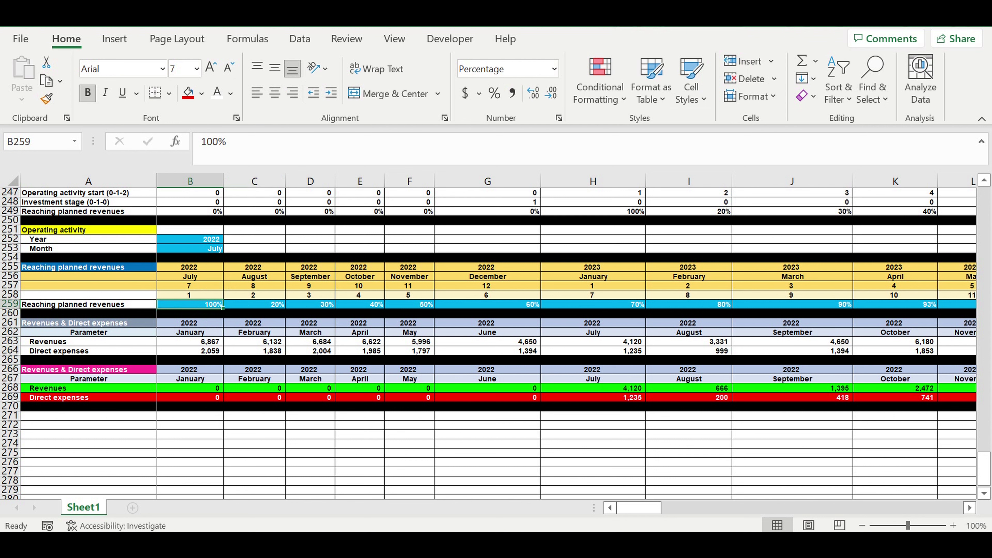
left_click_drag(621, 391, 624, 401)
left_click(208, 309)
left_click_drag(223, 309, 840, 413)
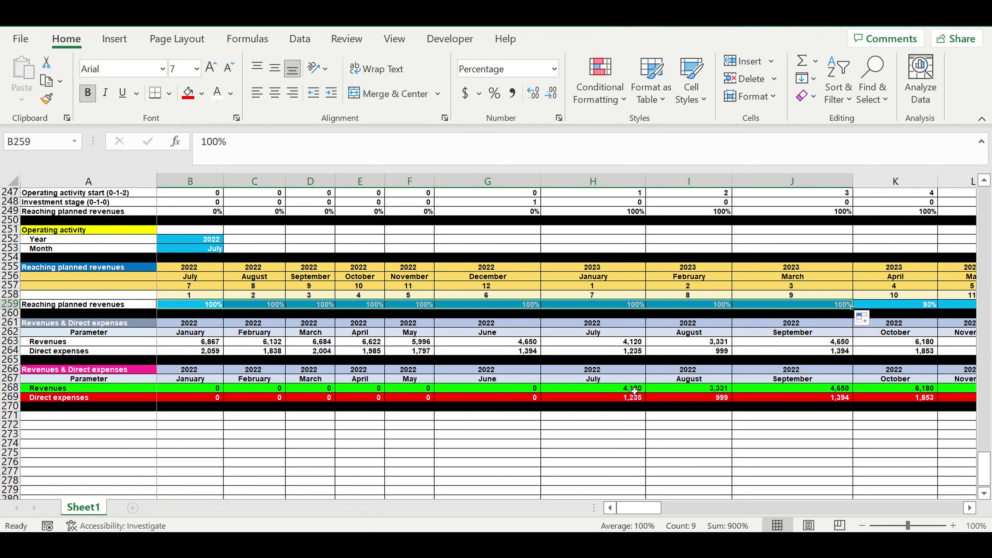
left_click_drag(621, 391, 897, 404)
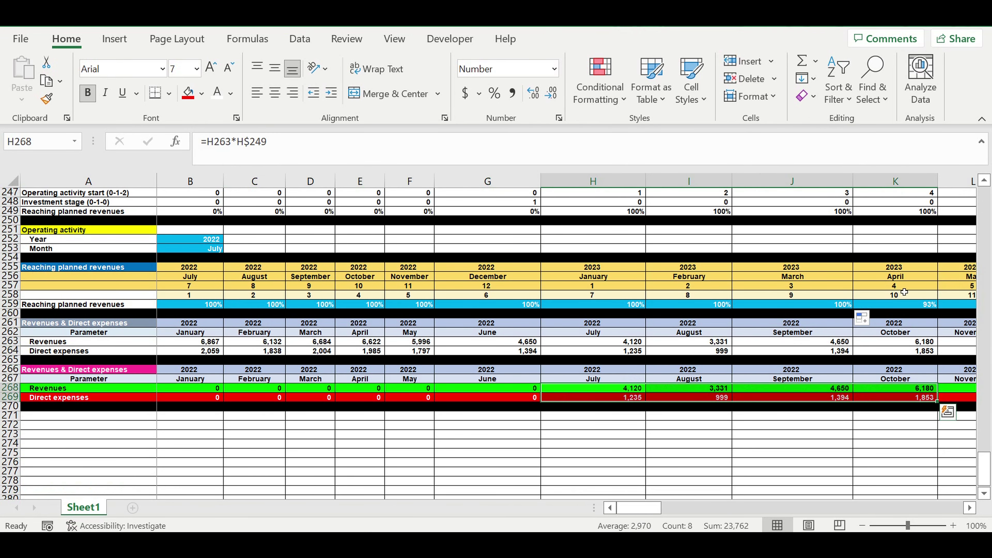
- Undo the 100% changes to restore the 10%–90% ramp-up steps
key("ctrl+z")
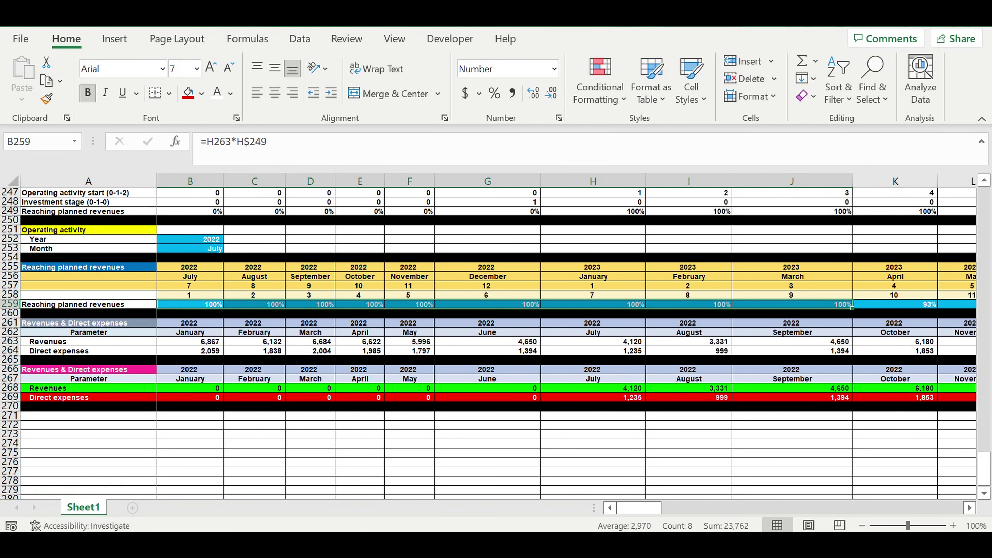
key("ctrl+z")
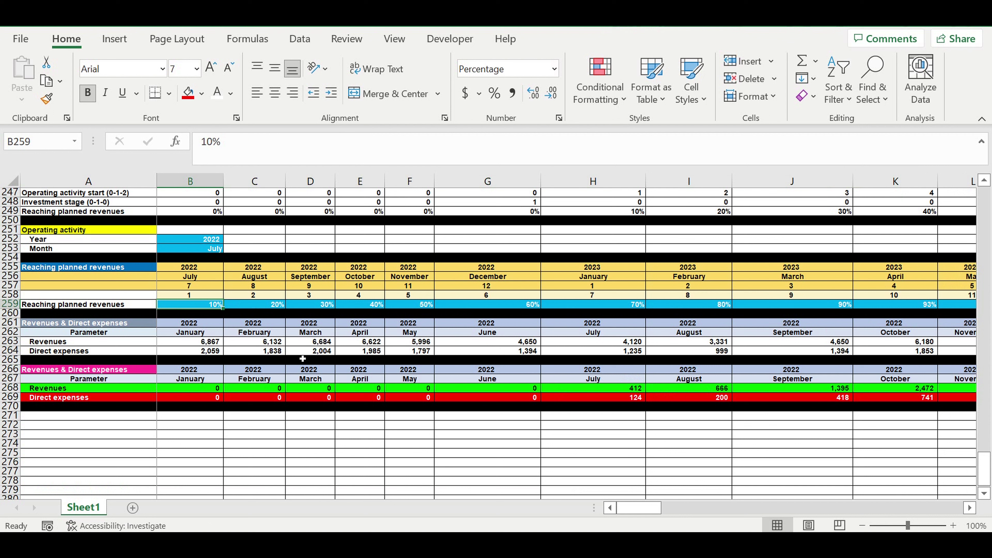
left_click(309, 351)
left_click(201, 305)
- Set the July and August ramp-up percentages to 3% and 5%
left_click(248, 325)
left_click(201, 306)
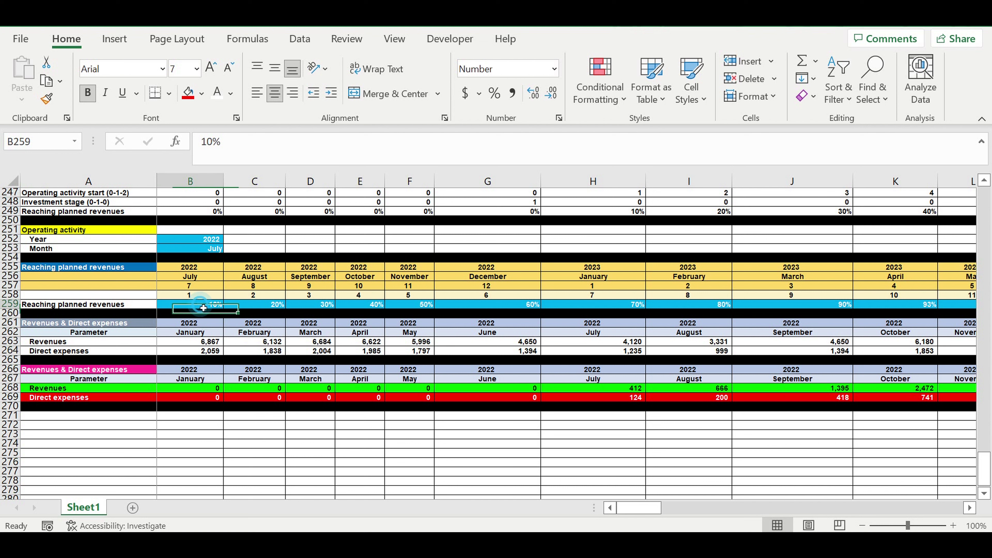
type("3")
left_click(276, 328)
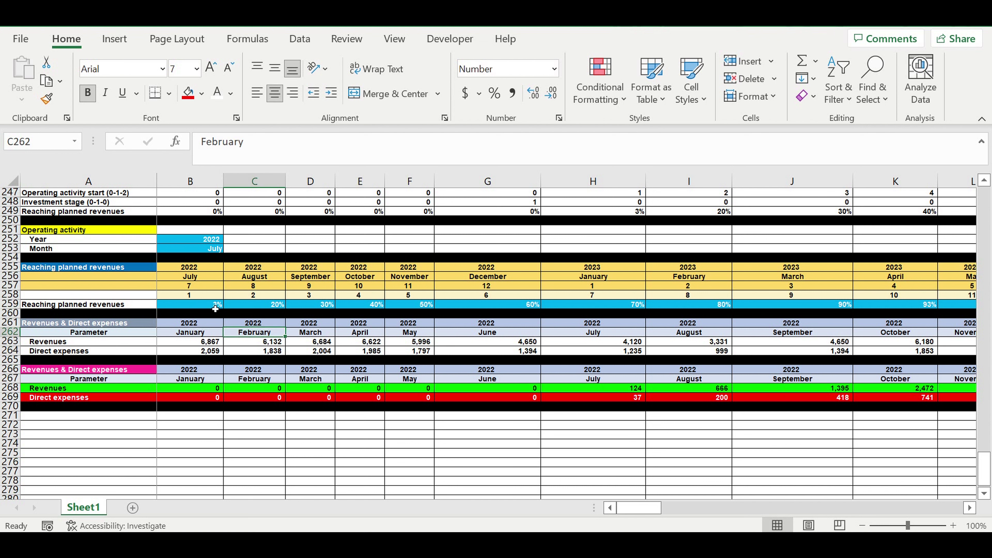
left_click(207, 307)
left_click(260, 307)
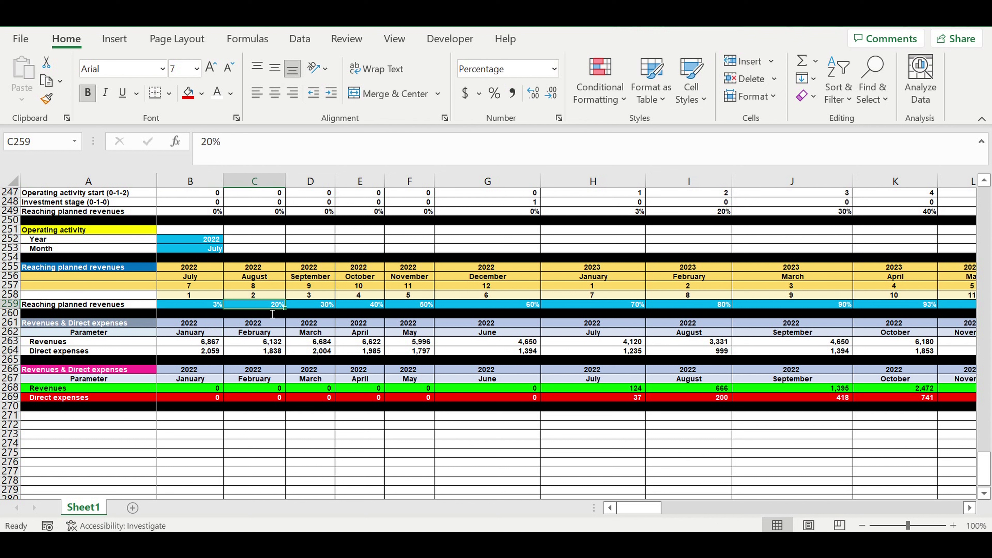
type("5")
left_click(309, 320)
- Set the September and October ramp-up percentages to 15% and 30%
left_click(320, 304)
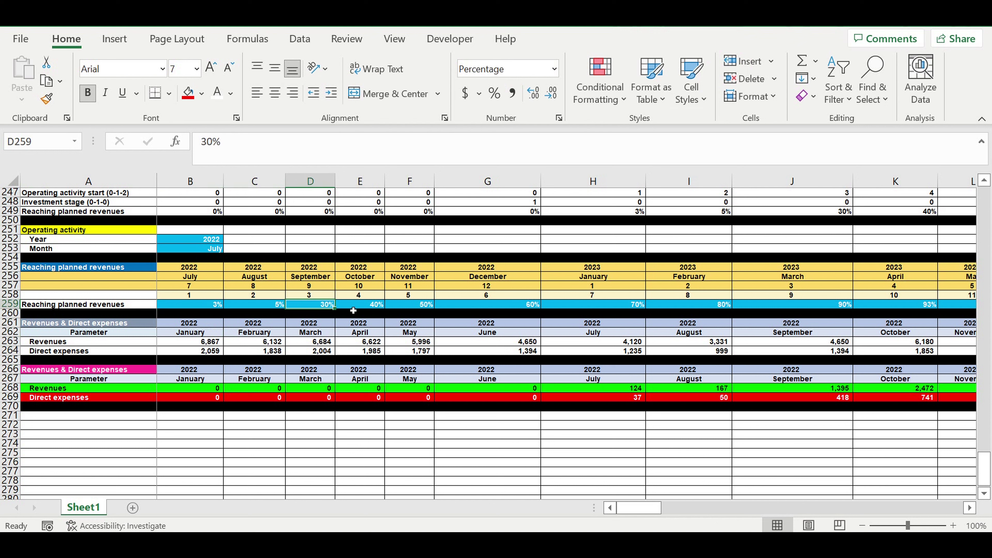
type("15")
key("Return")
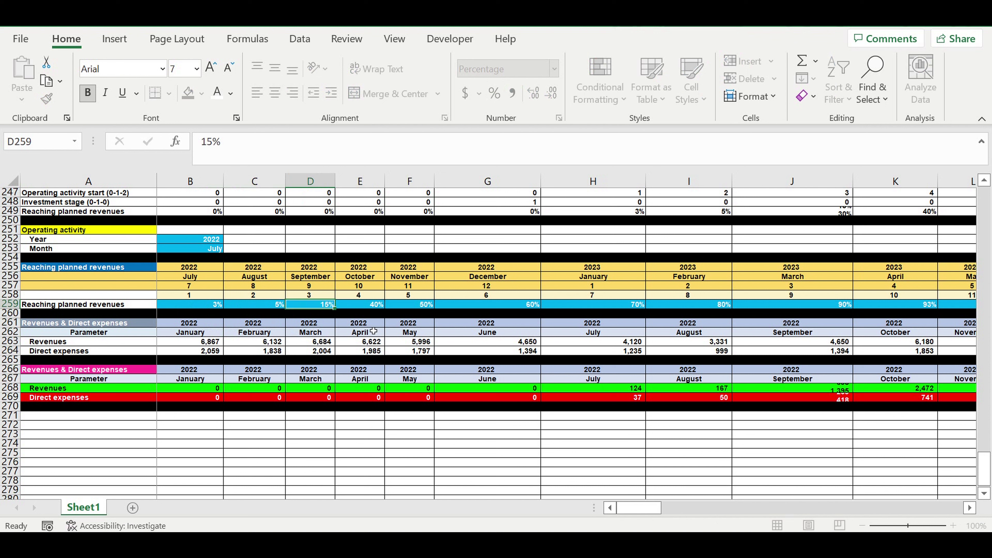
left_click(369, 306)
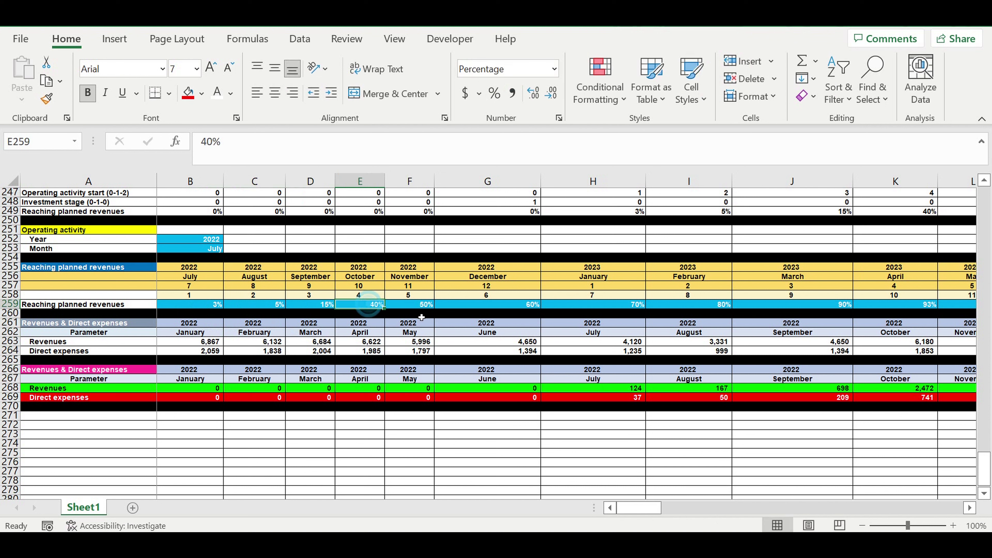
type("30")
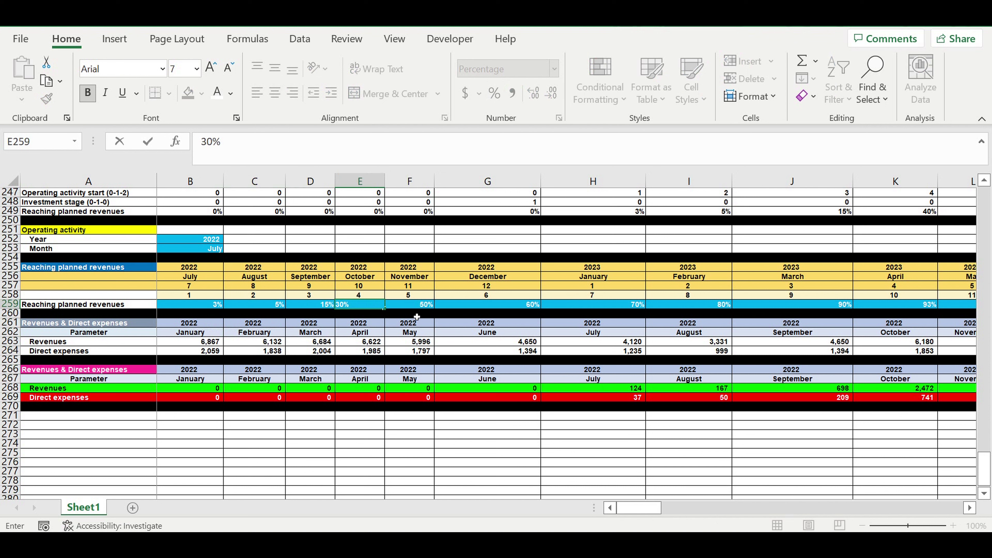
key("Return")
left_click(438, 333)
left_click(418, 305)
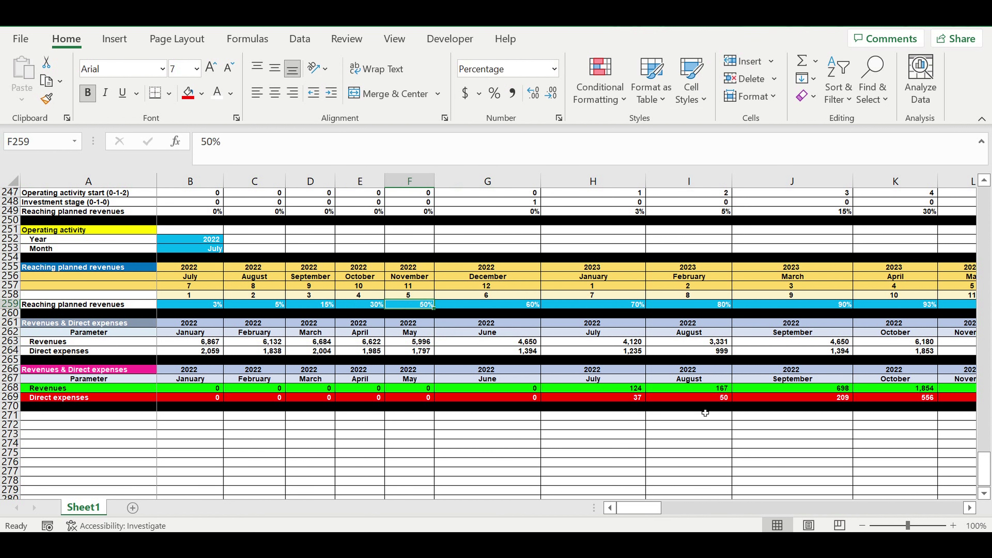
left_click_drag(613, 389, 927, 399)
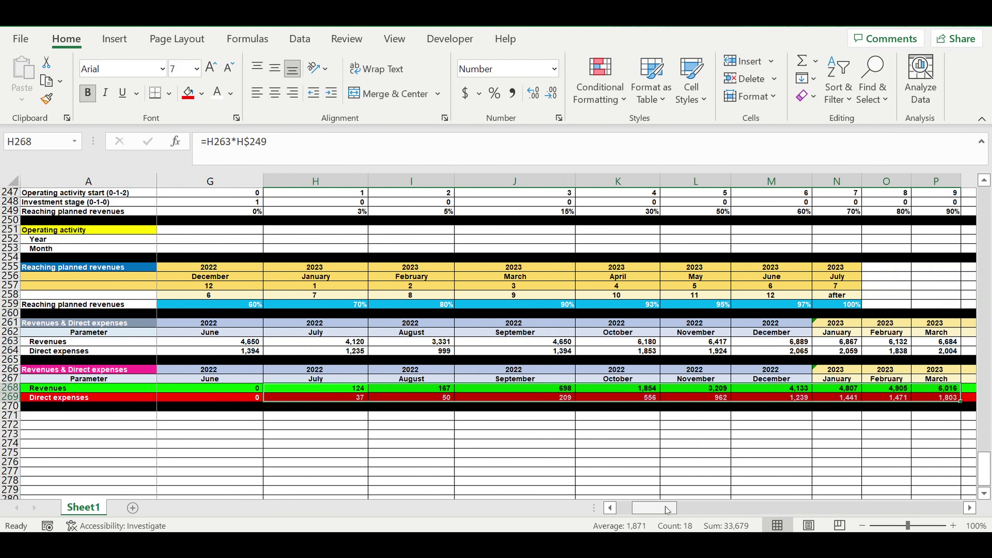
left_click_drag(667, 509, 625, 508)
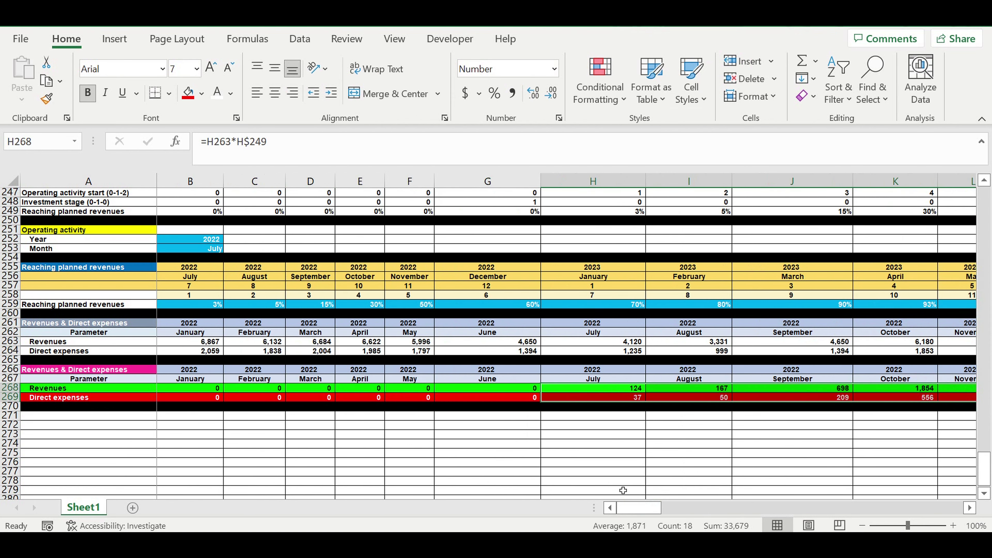
left_click(681, 463)
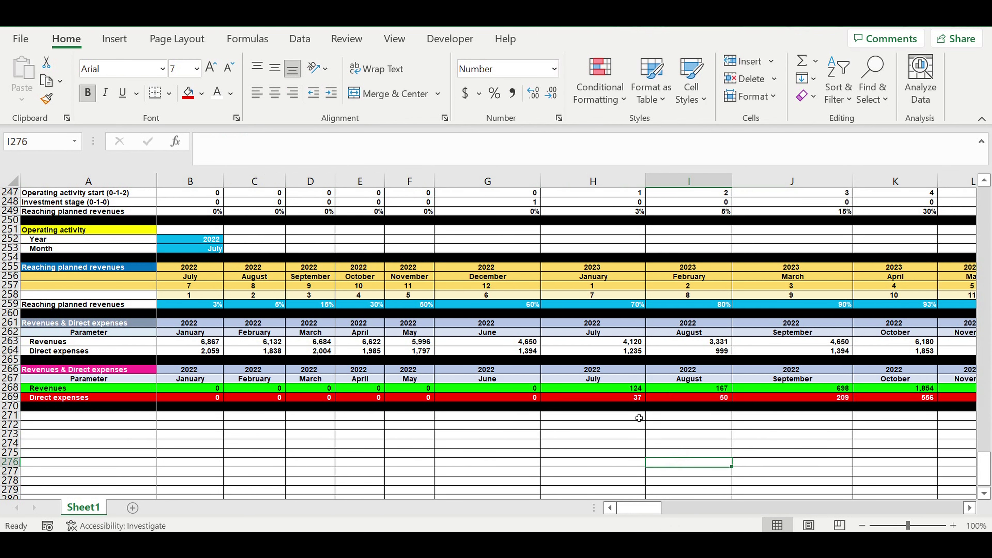
left_click_drag(639, 418, 639, 436)
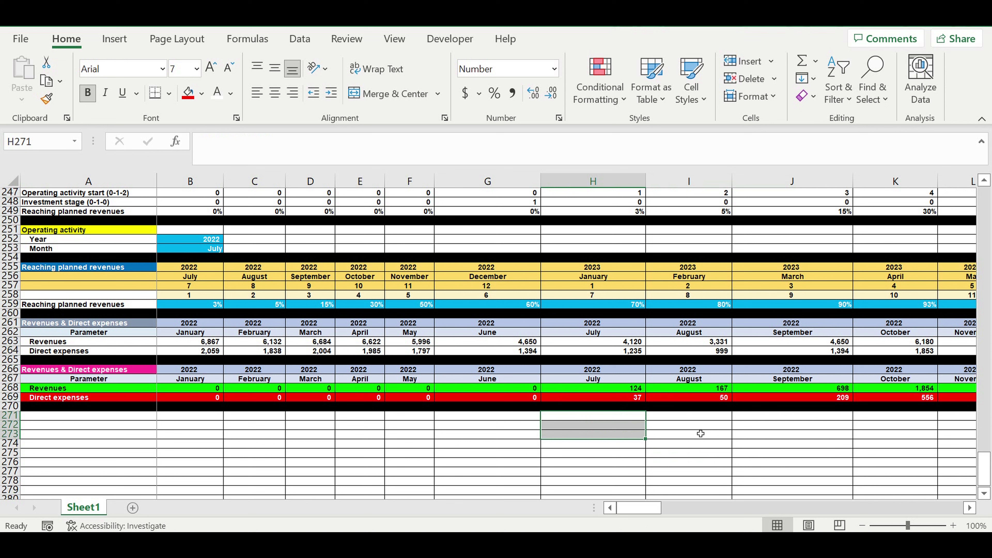
left_click(700, 433)
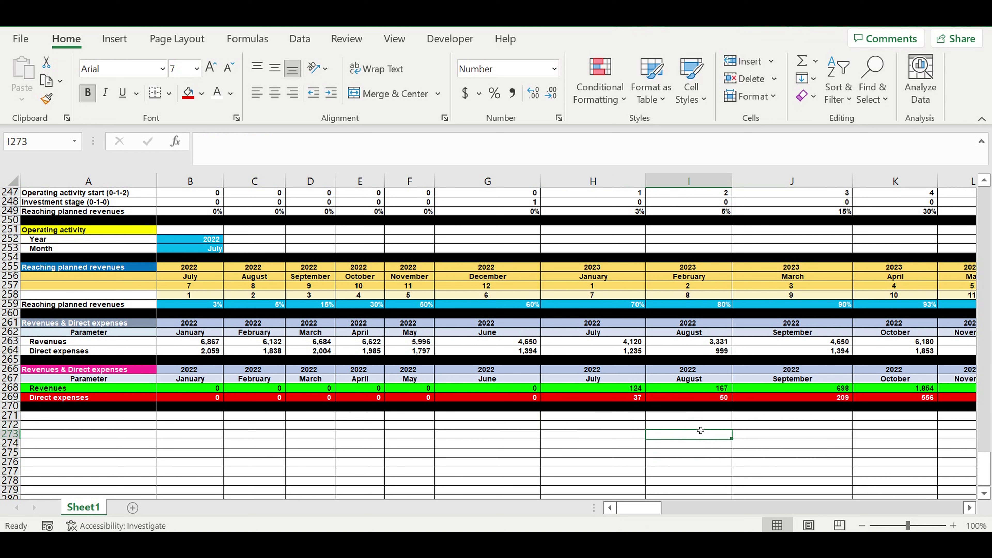
left_click(629, 425)
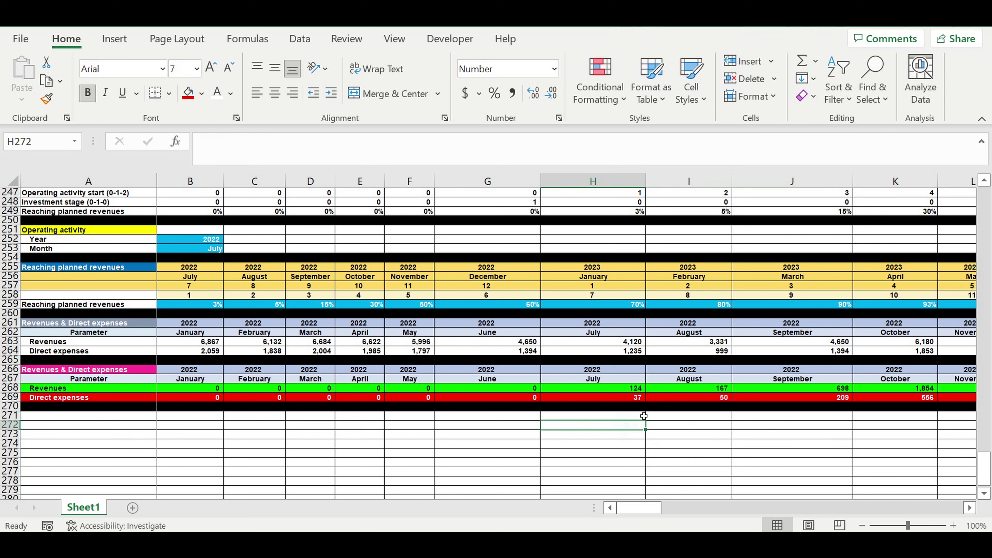
left_click(617, 392)
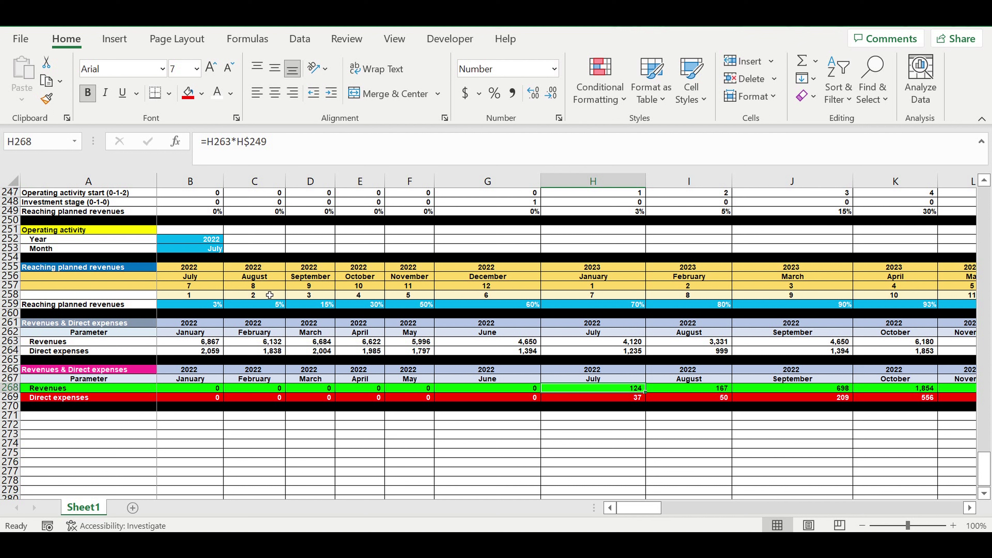
left_click_drag(208, 306, 737, 307)
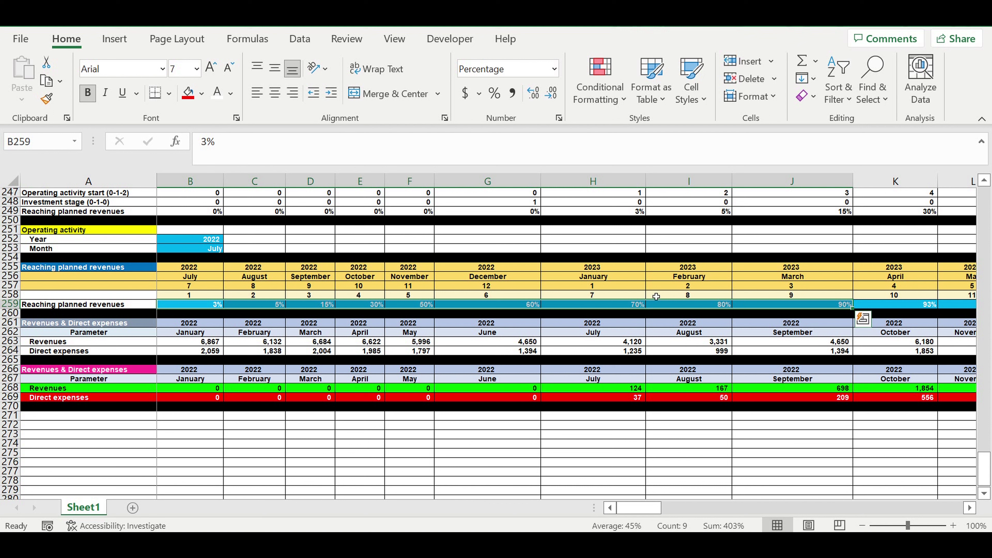
left_click(614, 314)
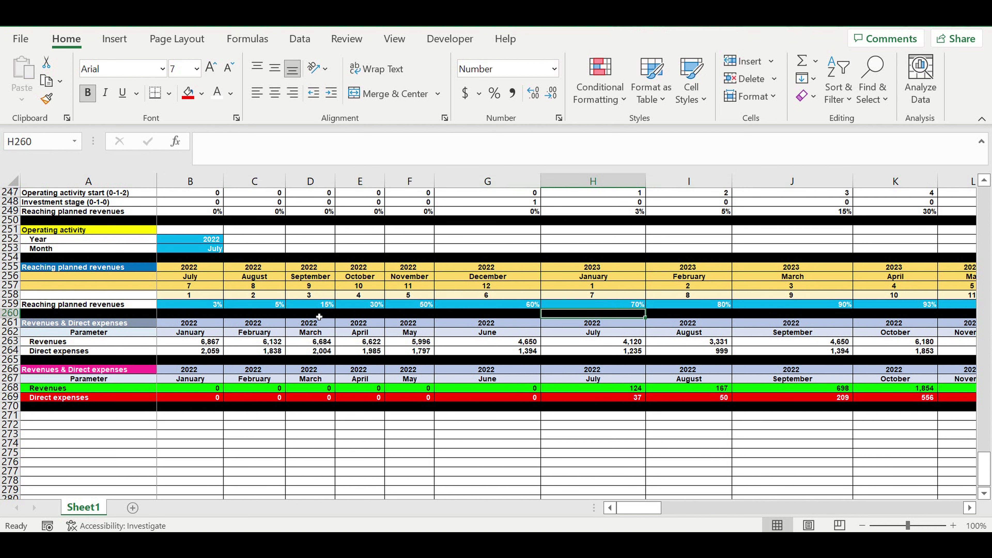
left_click(204, 305)
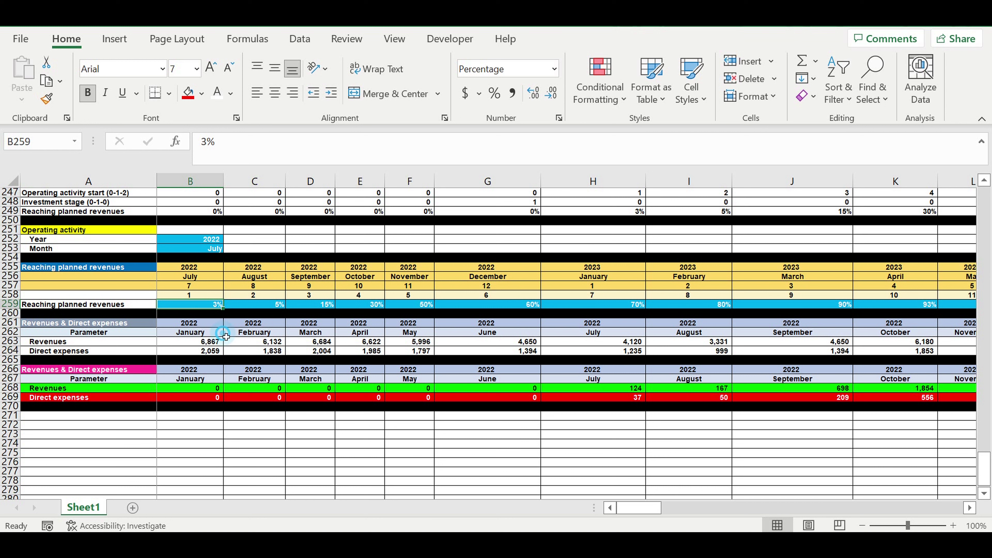
left_click(218, 333)
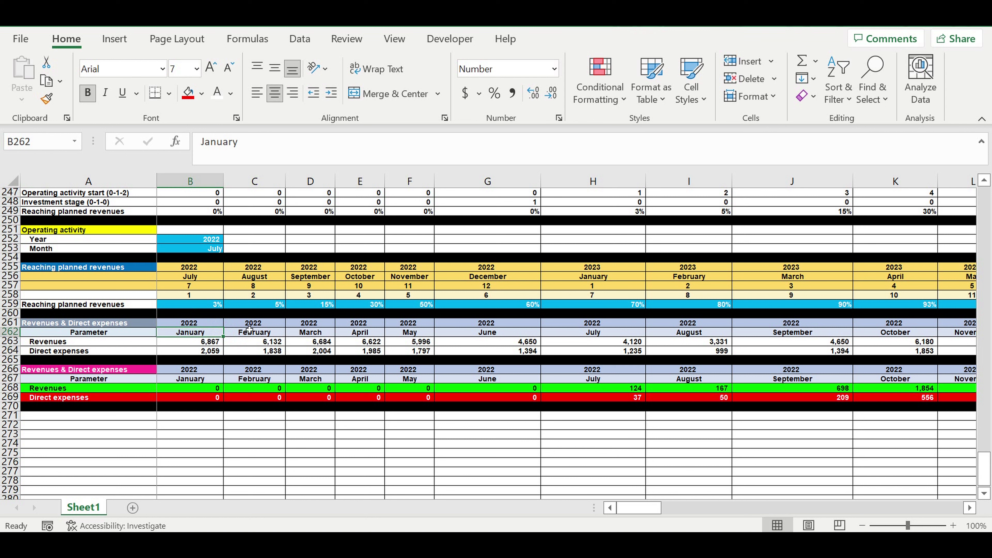
left_click(212, 308)
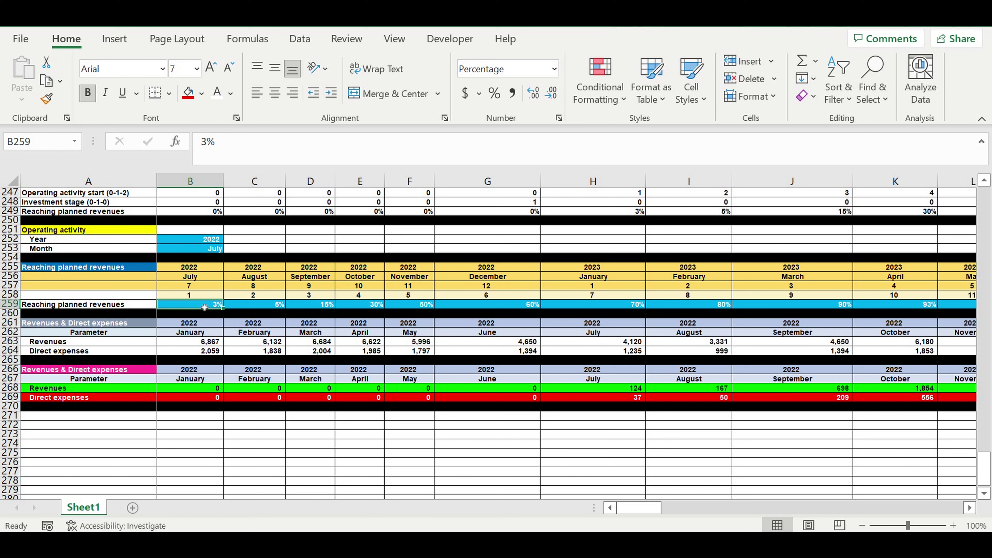
- Scroll up to reveal the Timeline row: 0% through June, then 3%, 5%, 15%, 30% from July
left_click(211, 333)
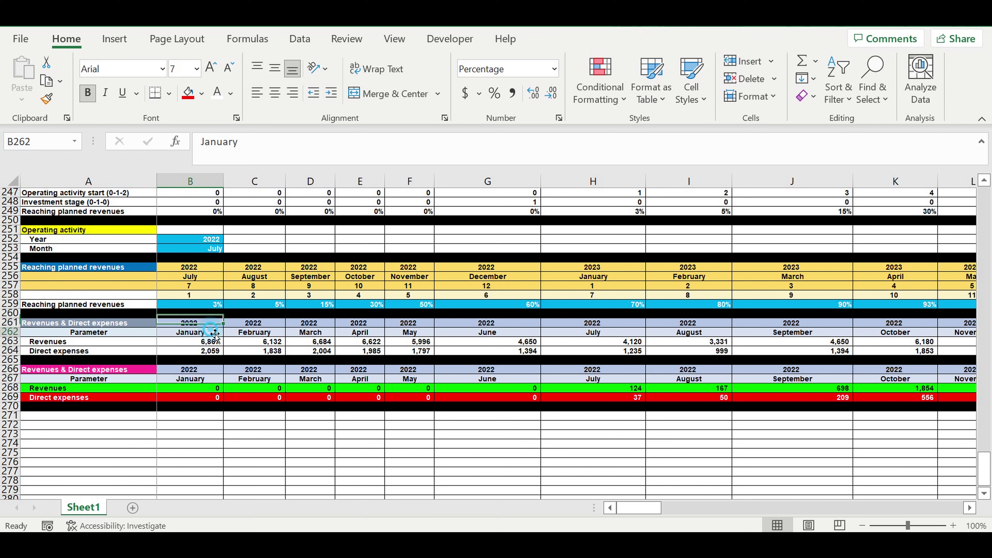
left_click(209, 307)
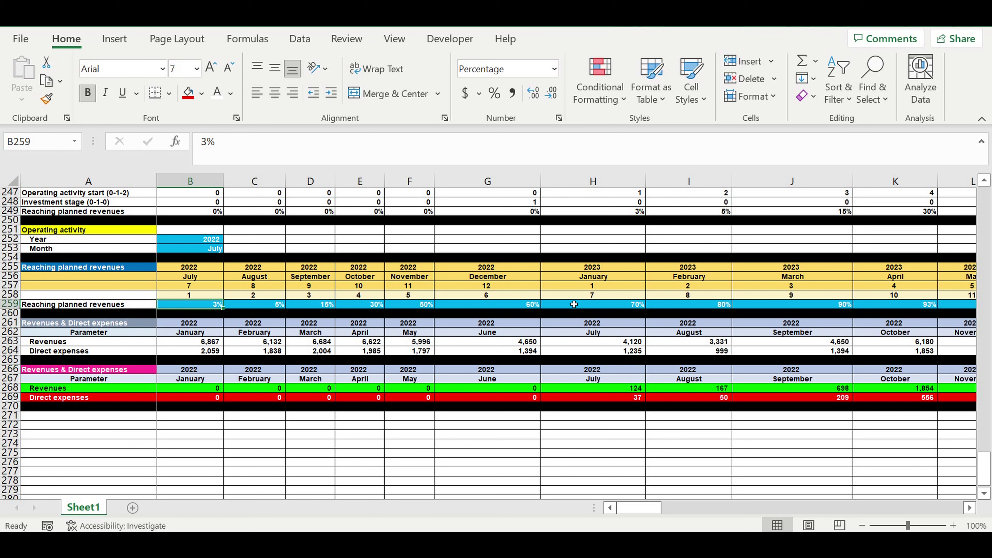
left_click(526, 309)
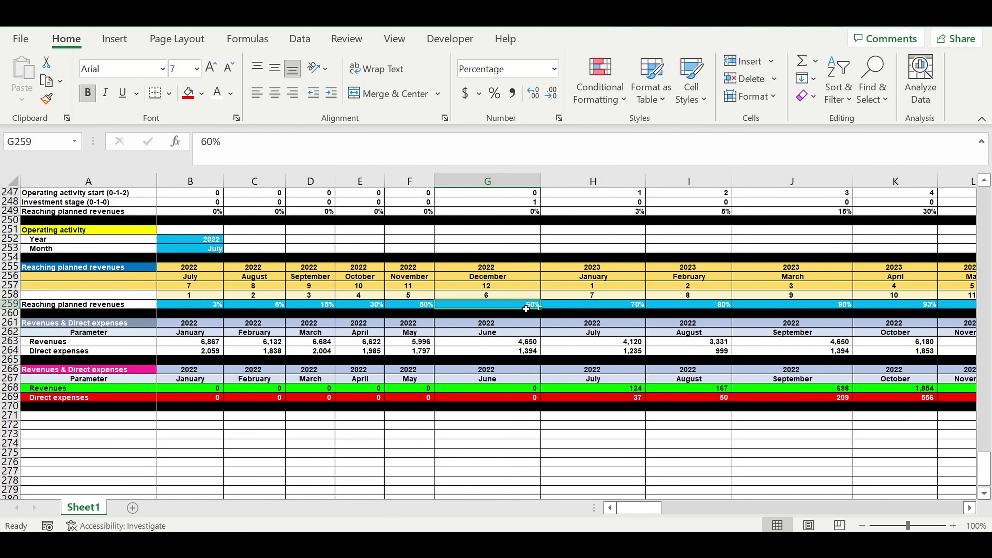
scroll(533, 309, "up", 2)
left_click(473, 378)
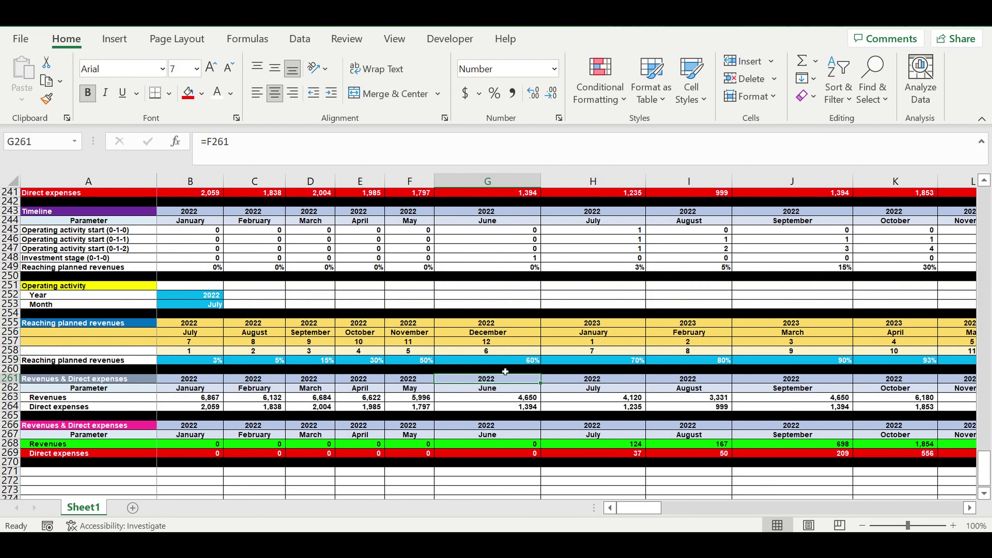
left_click(533, 361)
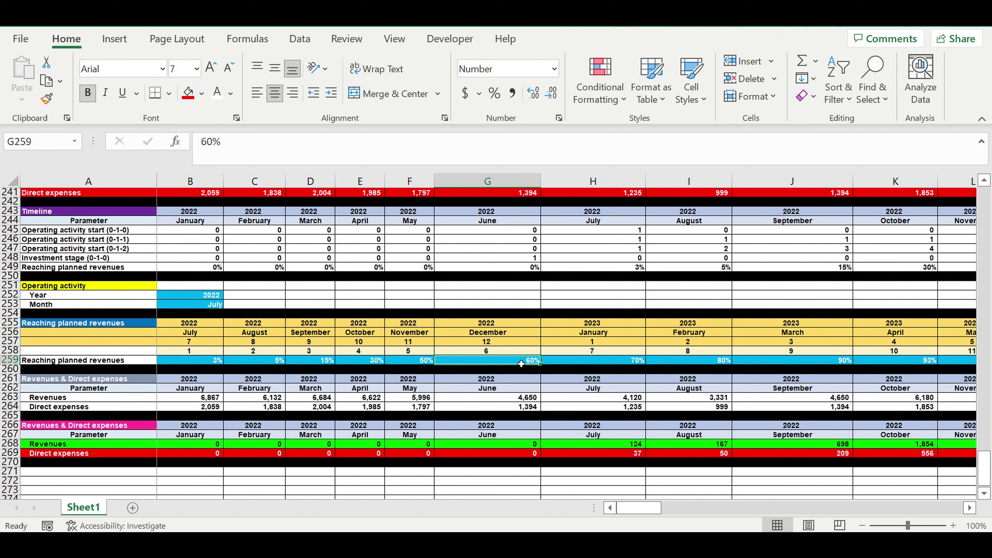
left_click(201, 364)
left_click(646, 391)
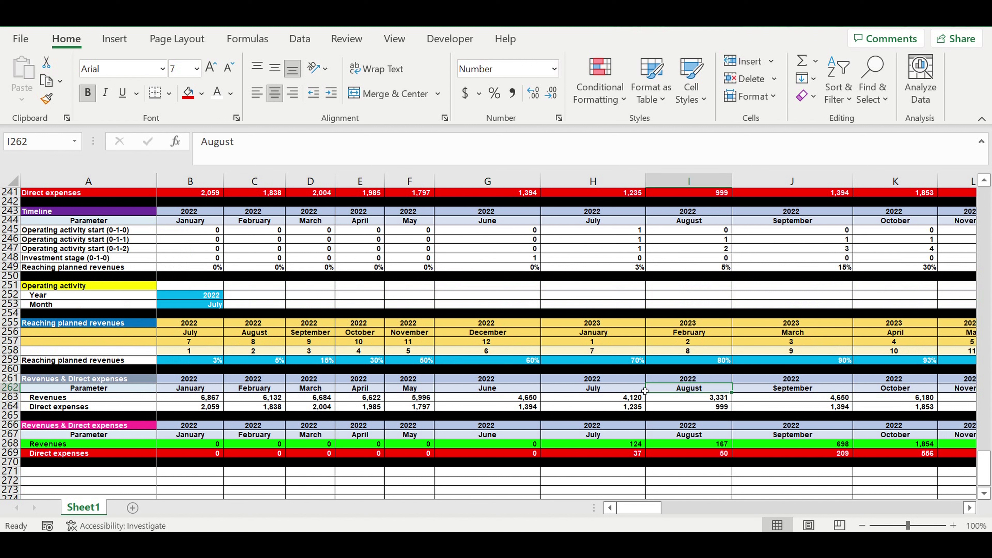